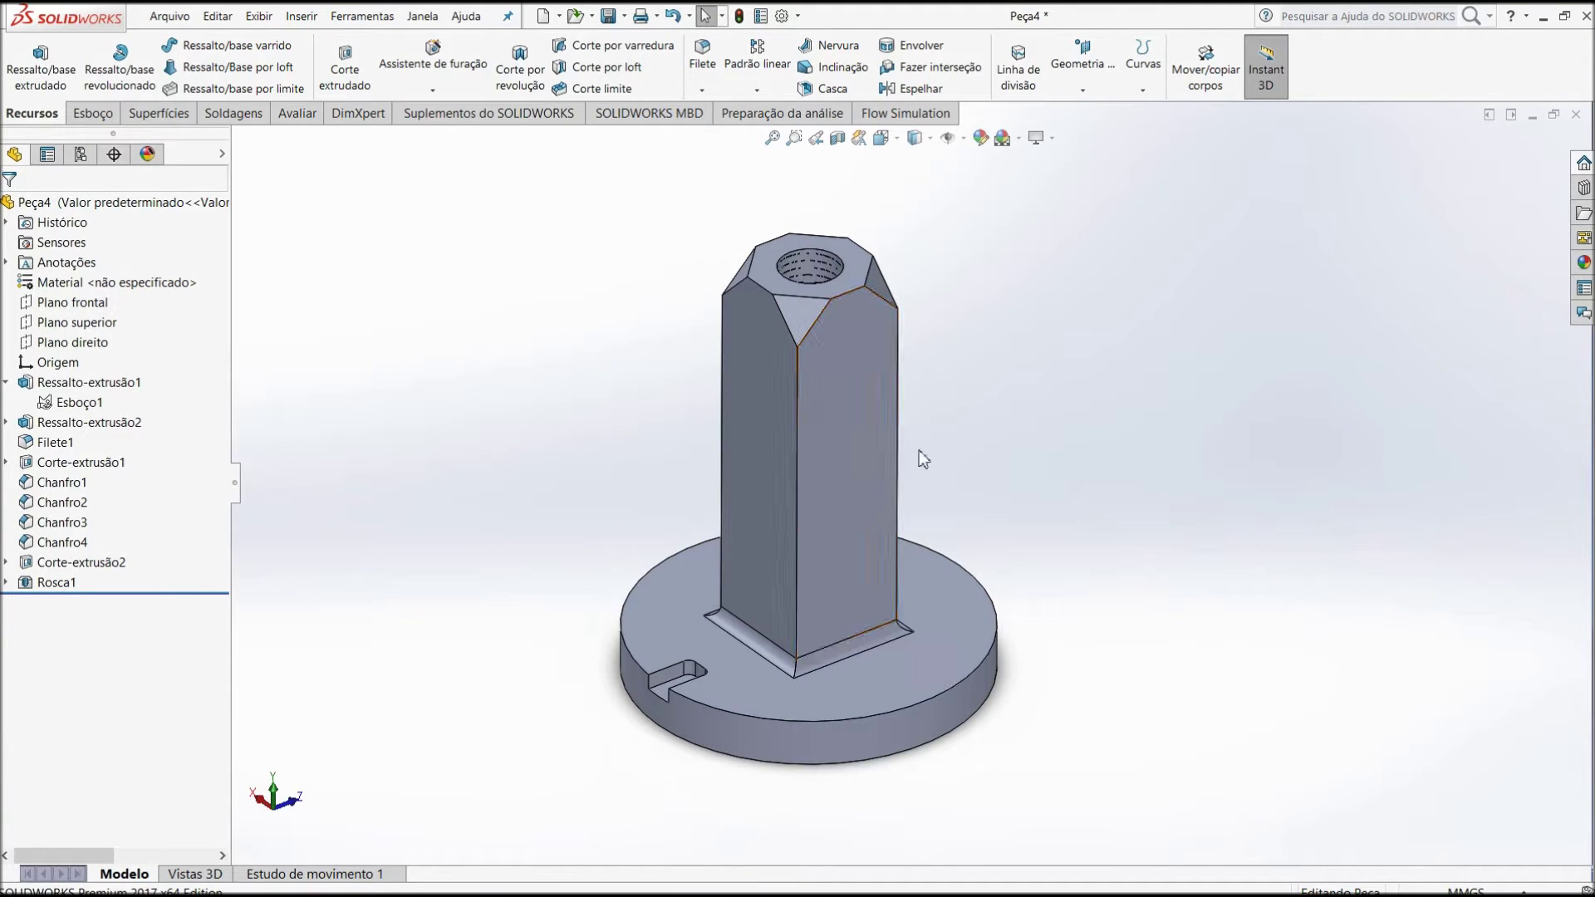
# - Zoom in on the model and start a circular pattern (Padrão circular)
pyautogui.scroll(-2, 918, 456)
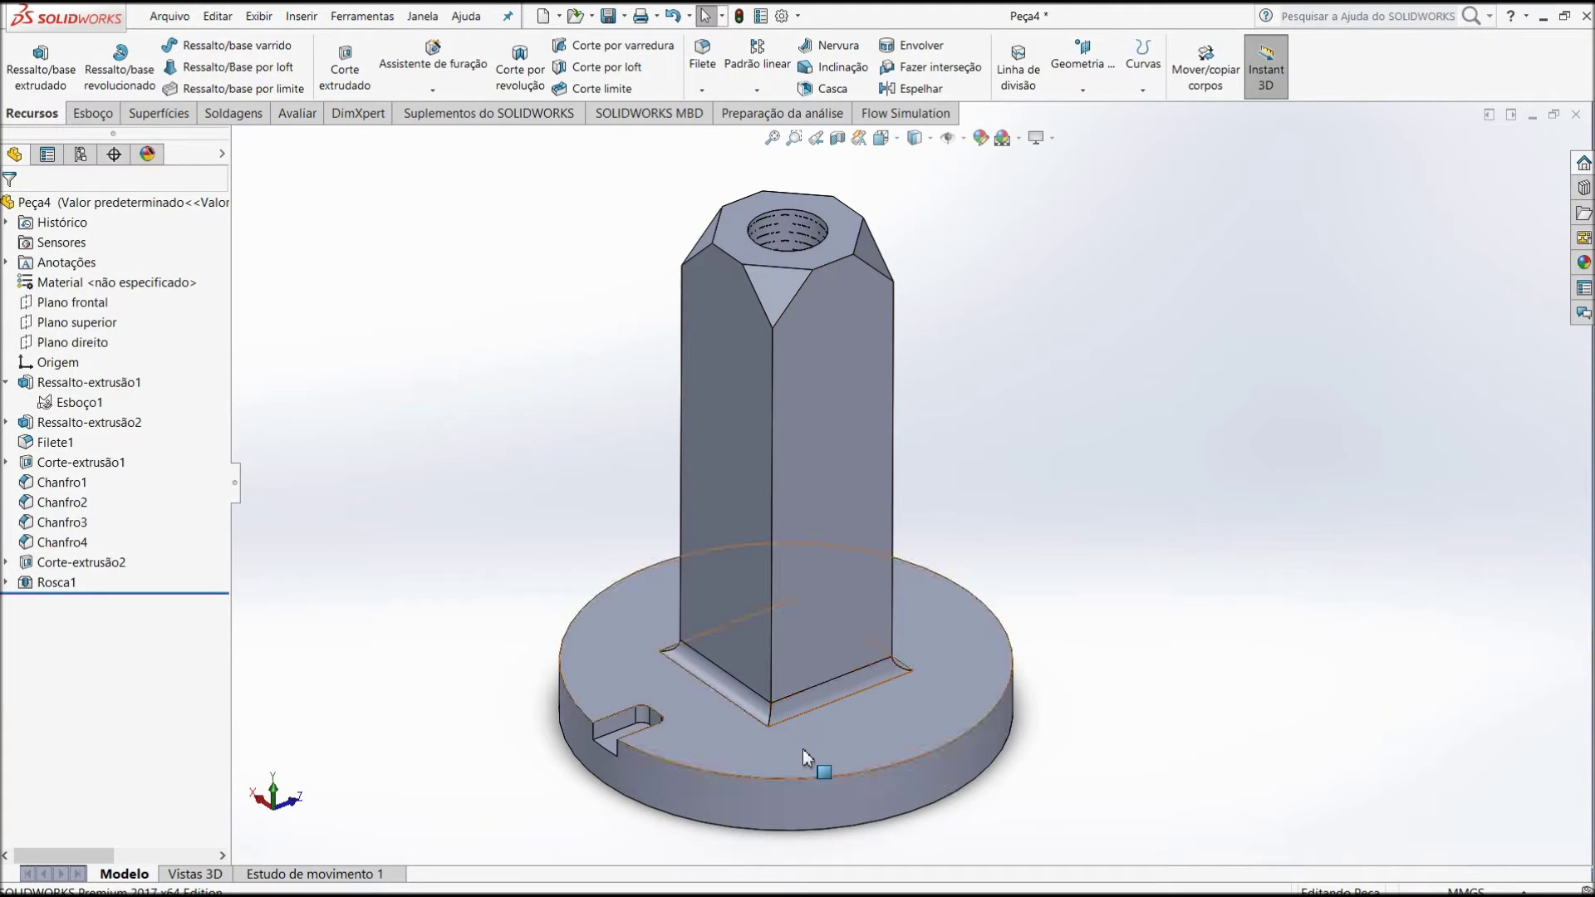
pyautogui.scroll(2, 845, 645)
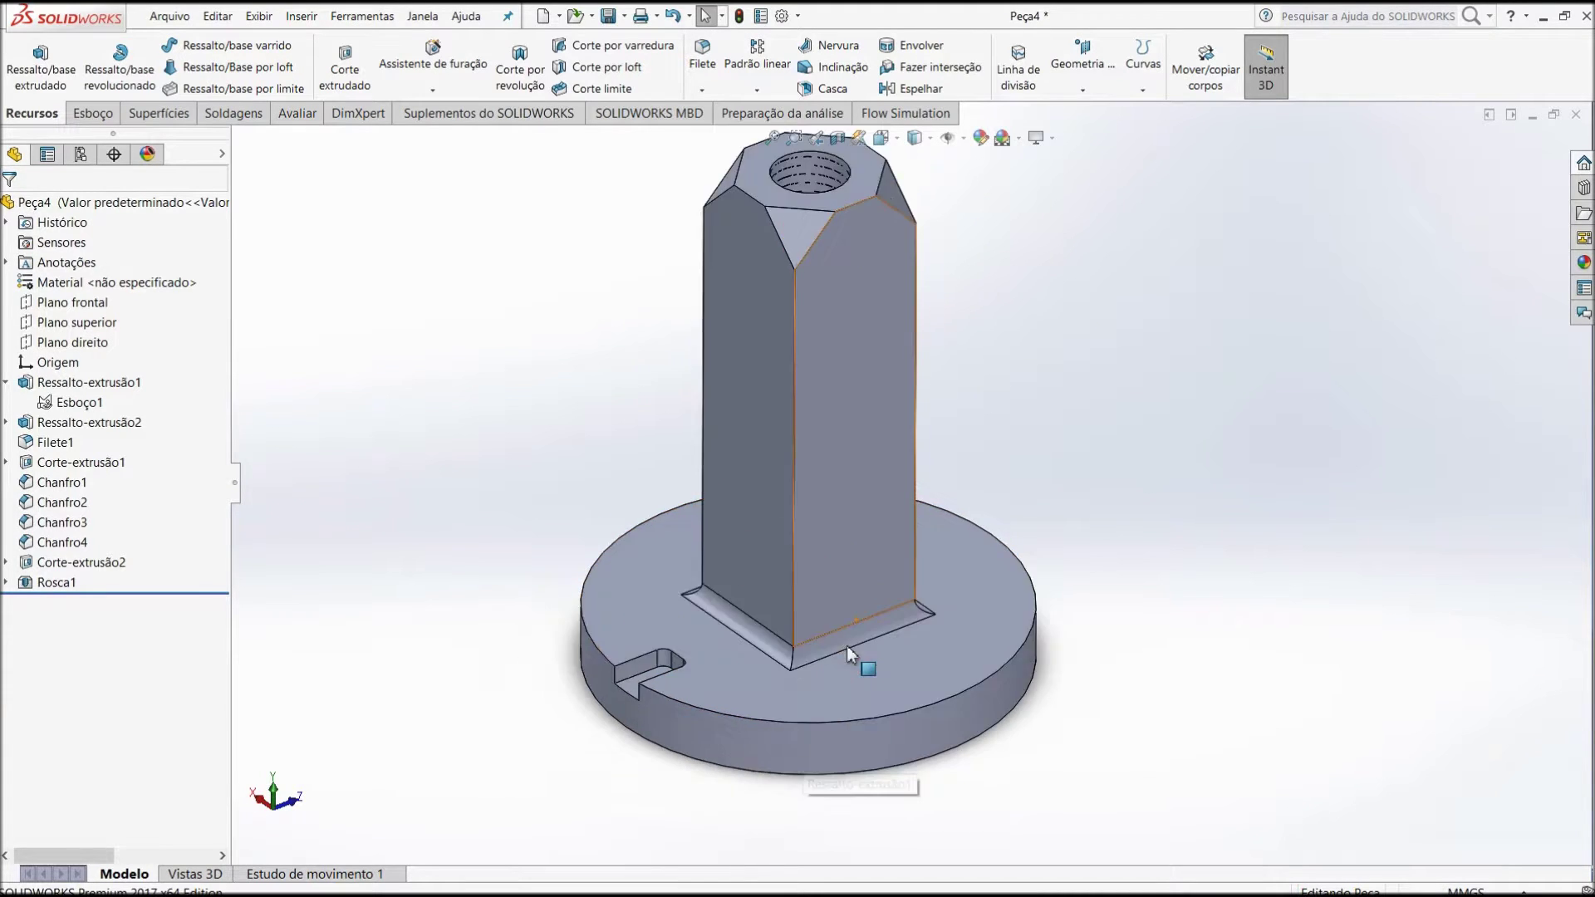
pyautogui.scroll(-2, 914, 407)
pyautogui.scroll(-1, 869, 450)
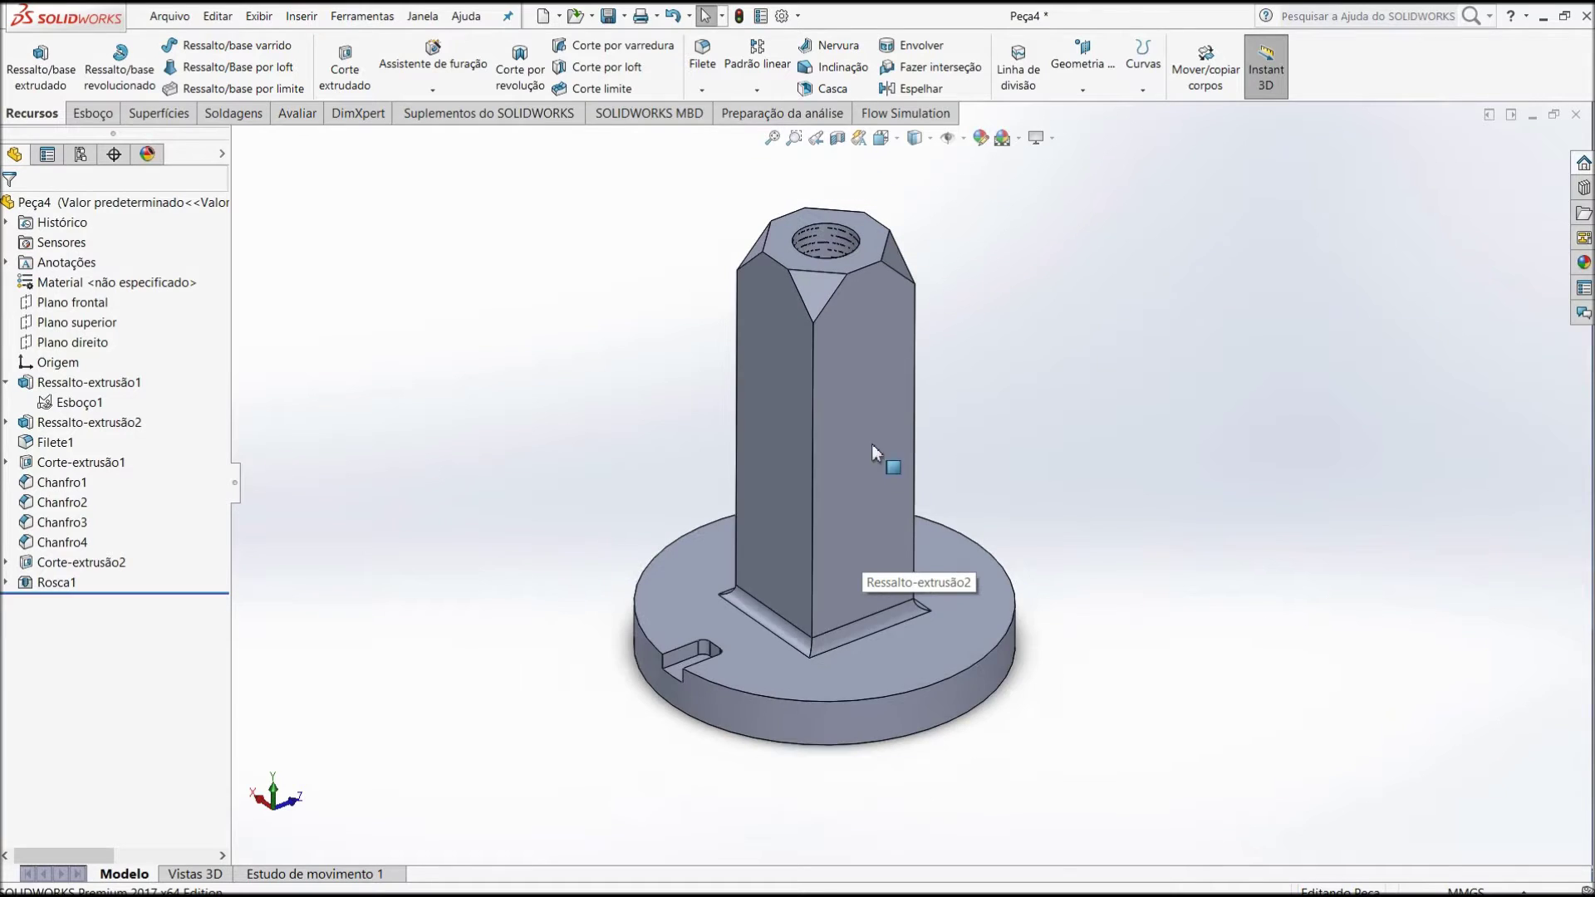
pyautogui.scroll(-1, 894, 398)
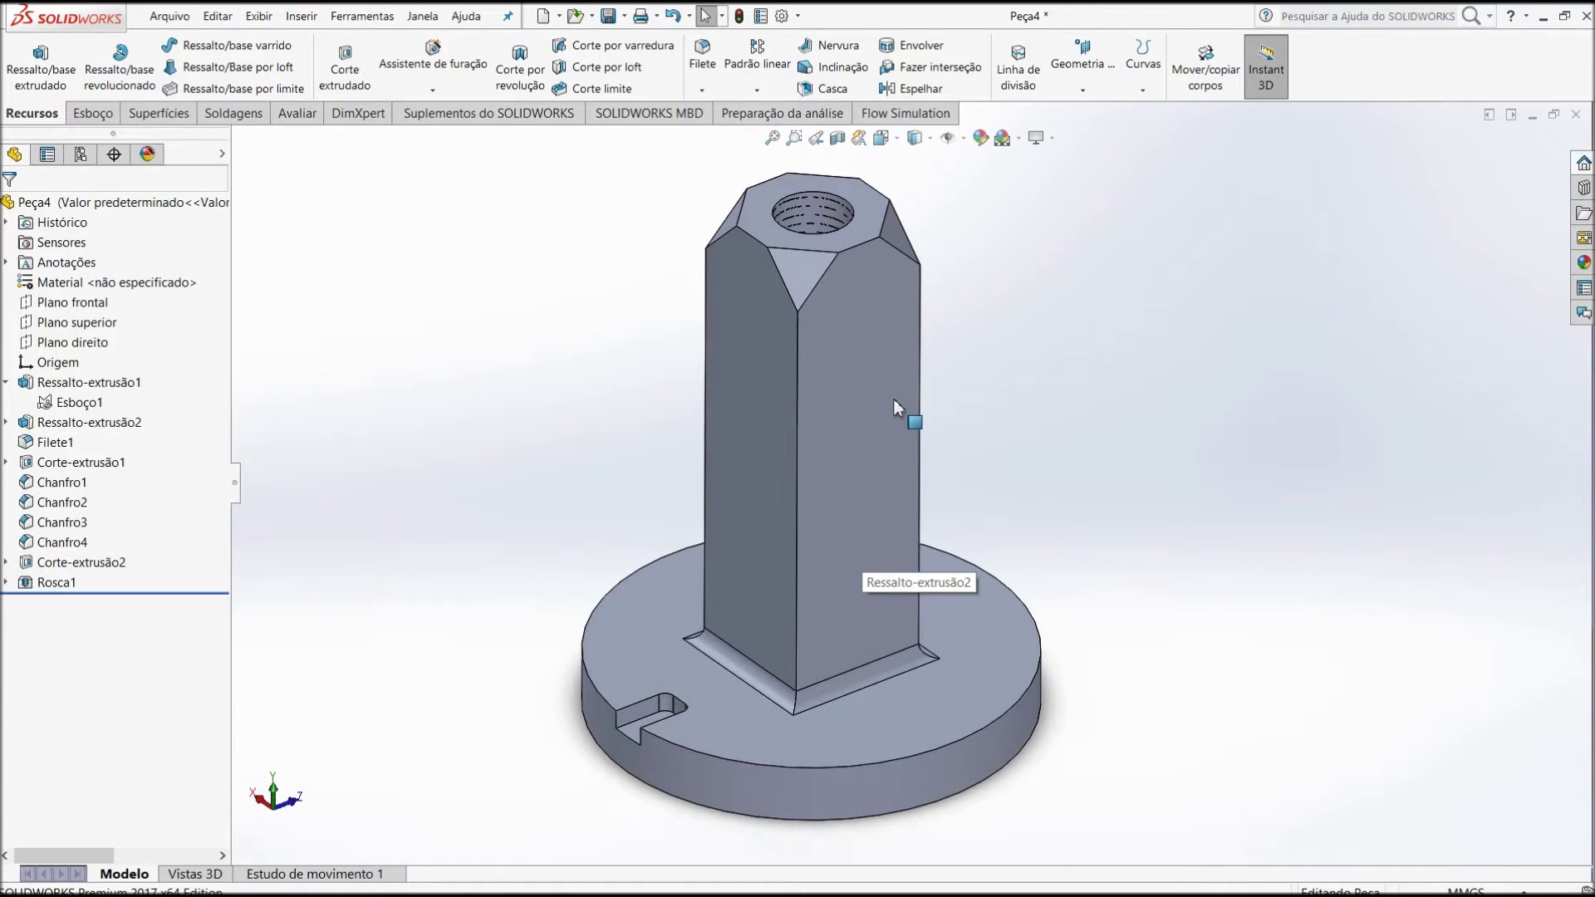
pyautogui.click(758, 91)
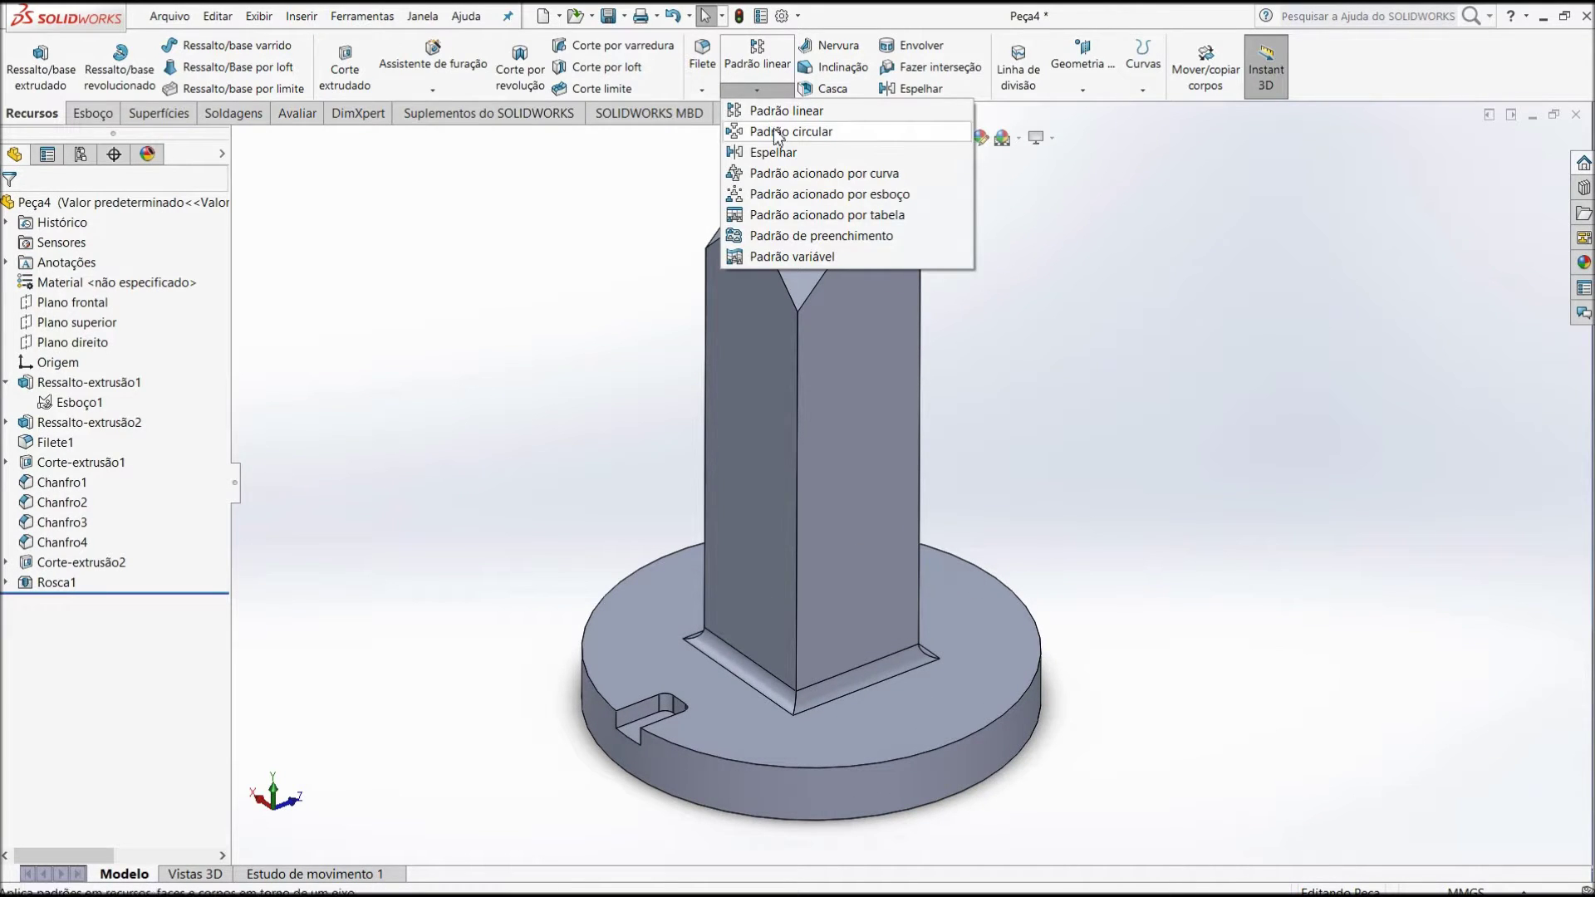
pyautogui.click(777, 132)
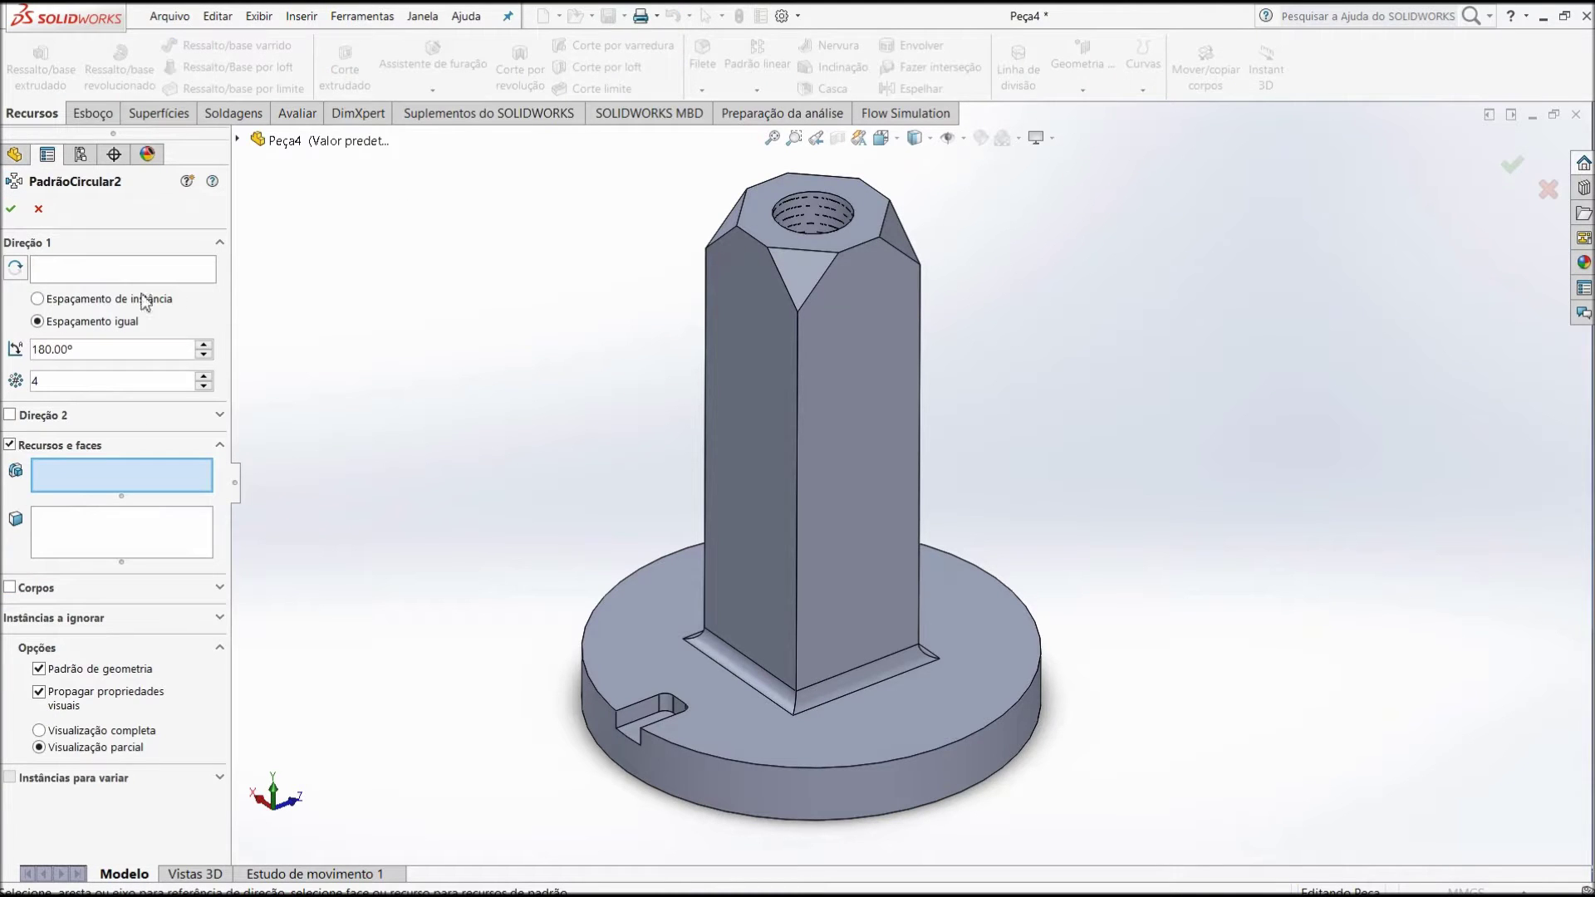
# - Pattern slot Corte-extrusão1 around the base's circular edge, previewing 4 copies over 180°
pyautogui.click(150, 278)
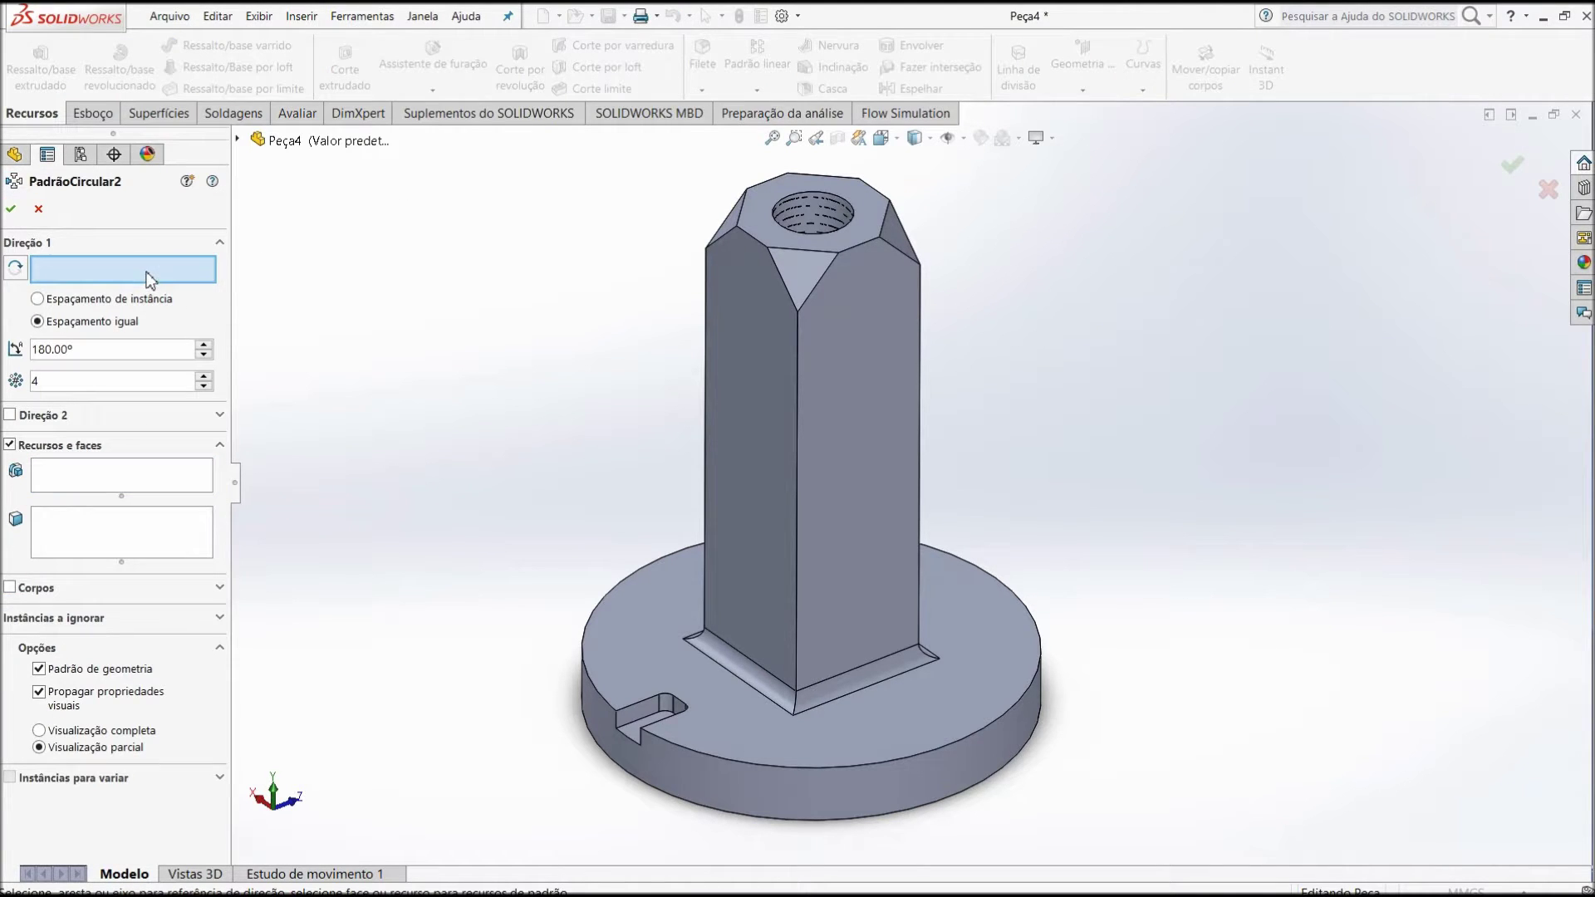
pyautogui.click(740, 760)
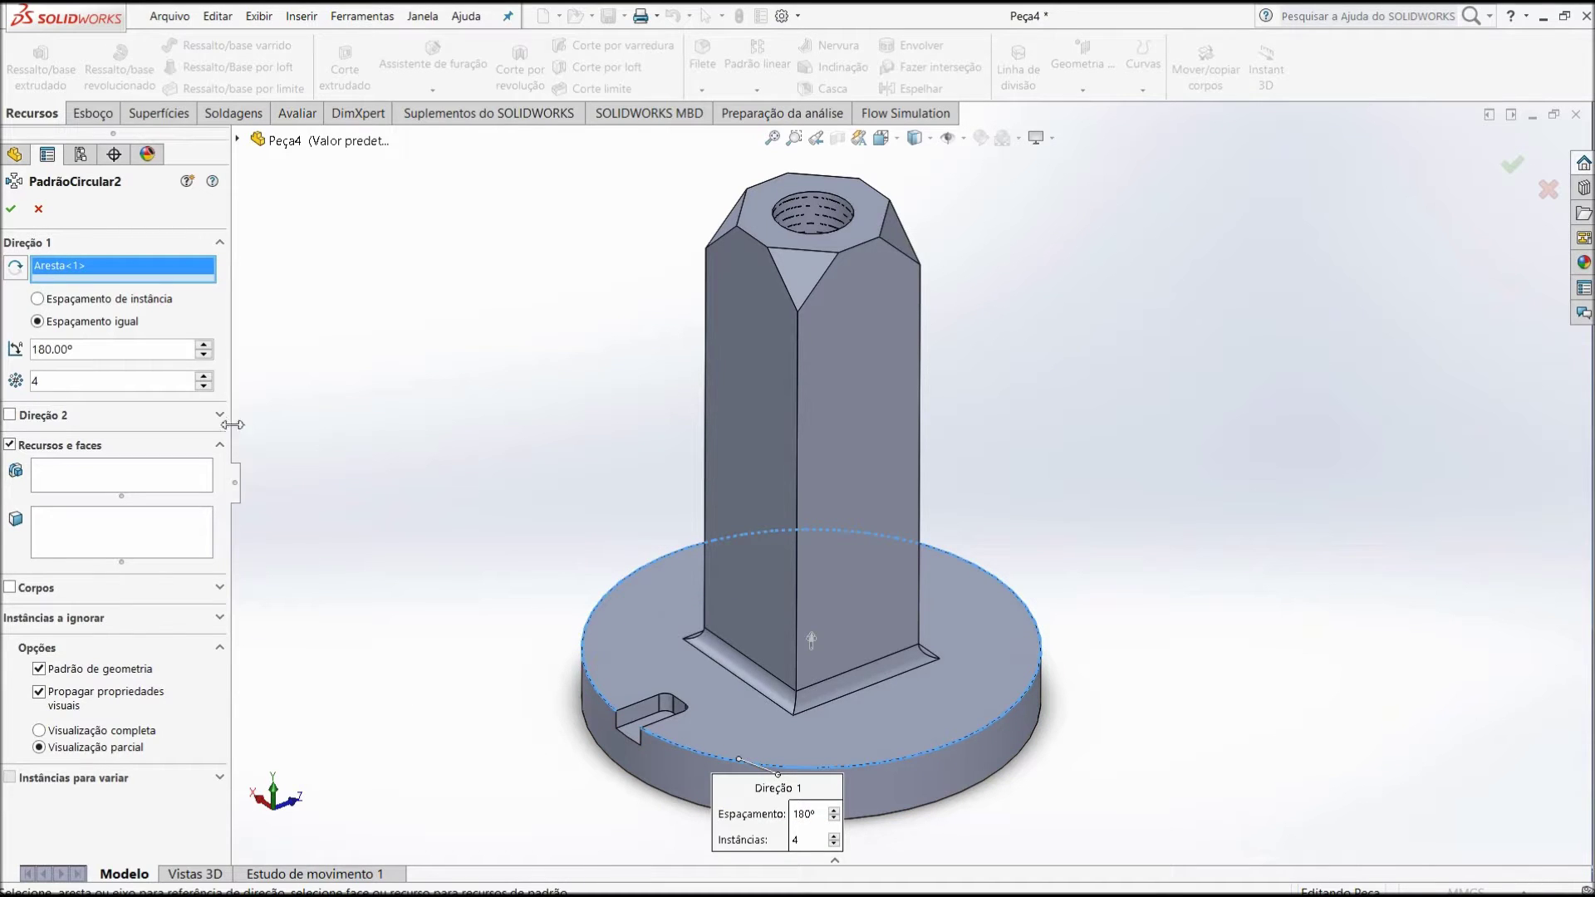
pyautogui.click(126, 481)
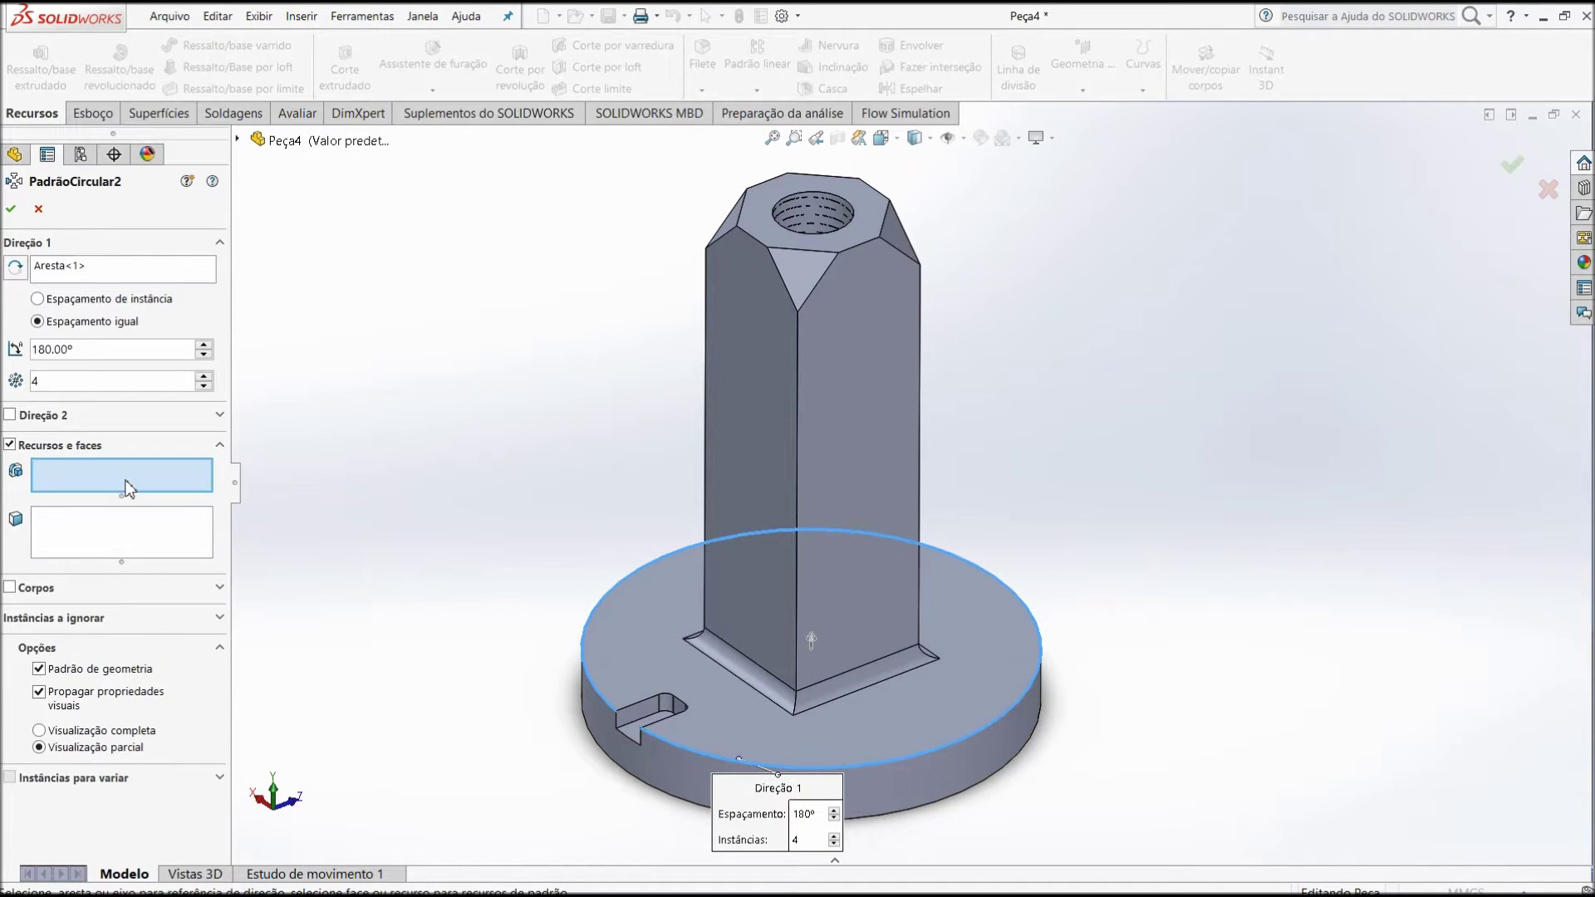
pyautogui.click(644, 711)
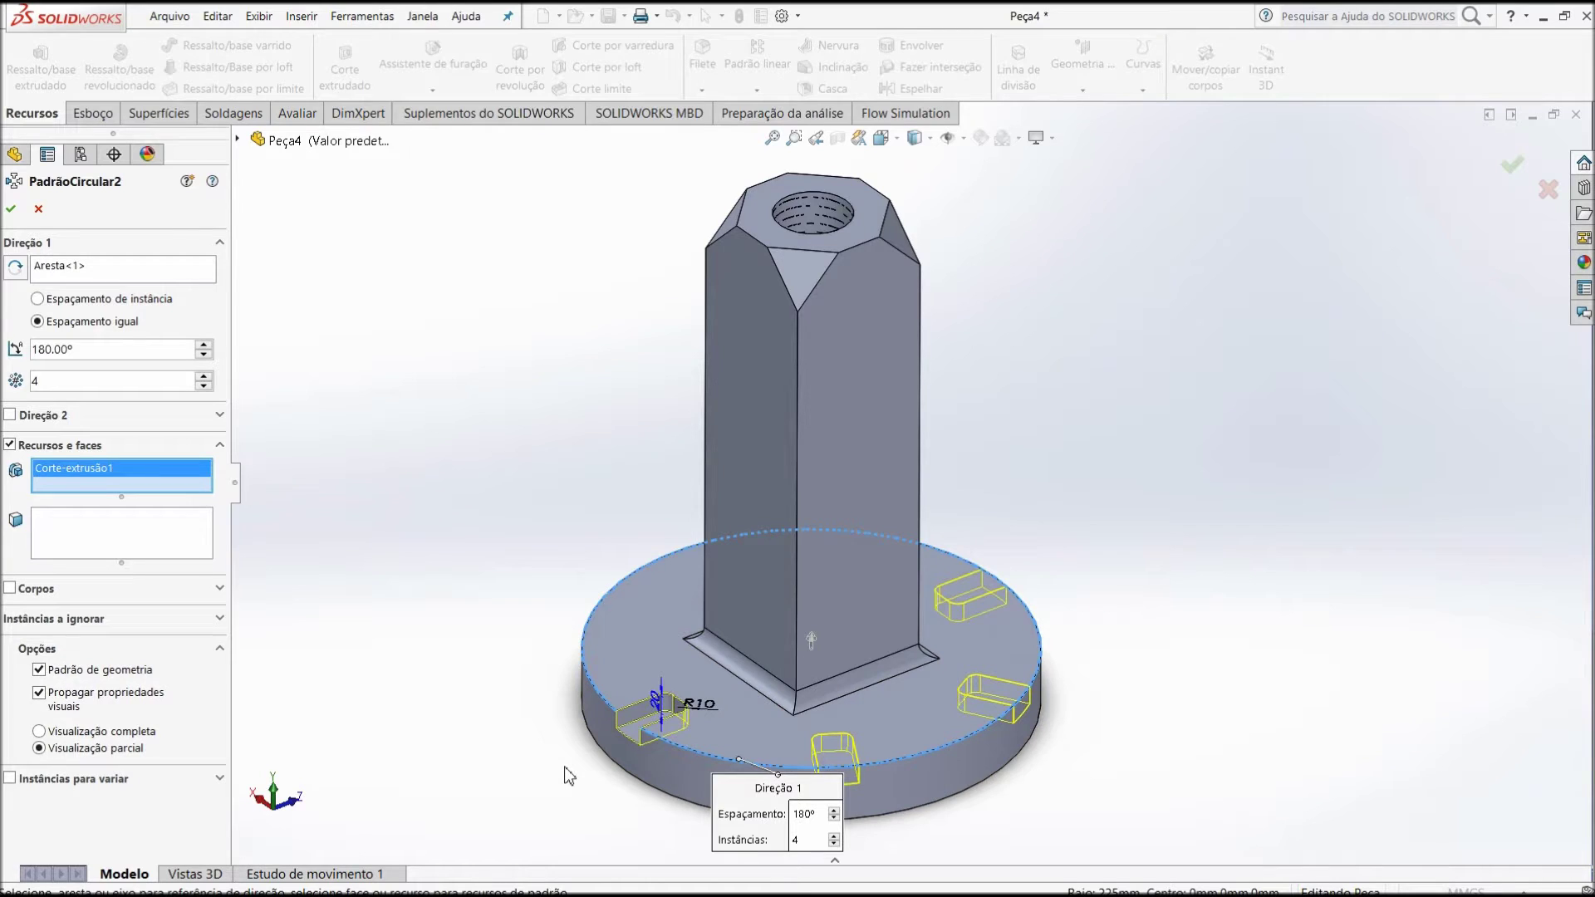
pyautogui.moveTo(586, 705); pyautogui.dragTo(510, 715, button='middle')
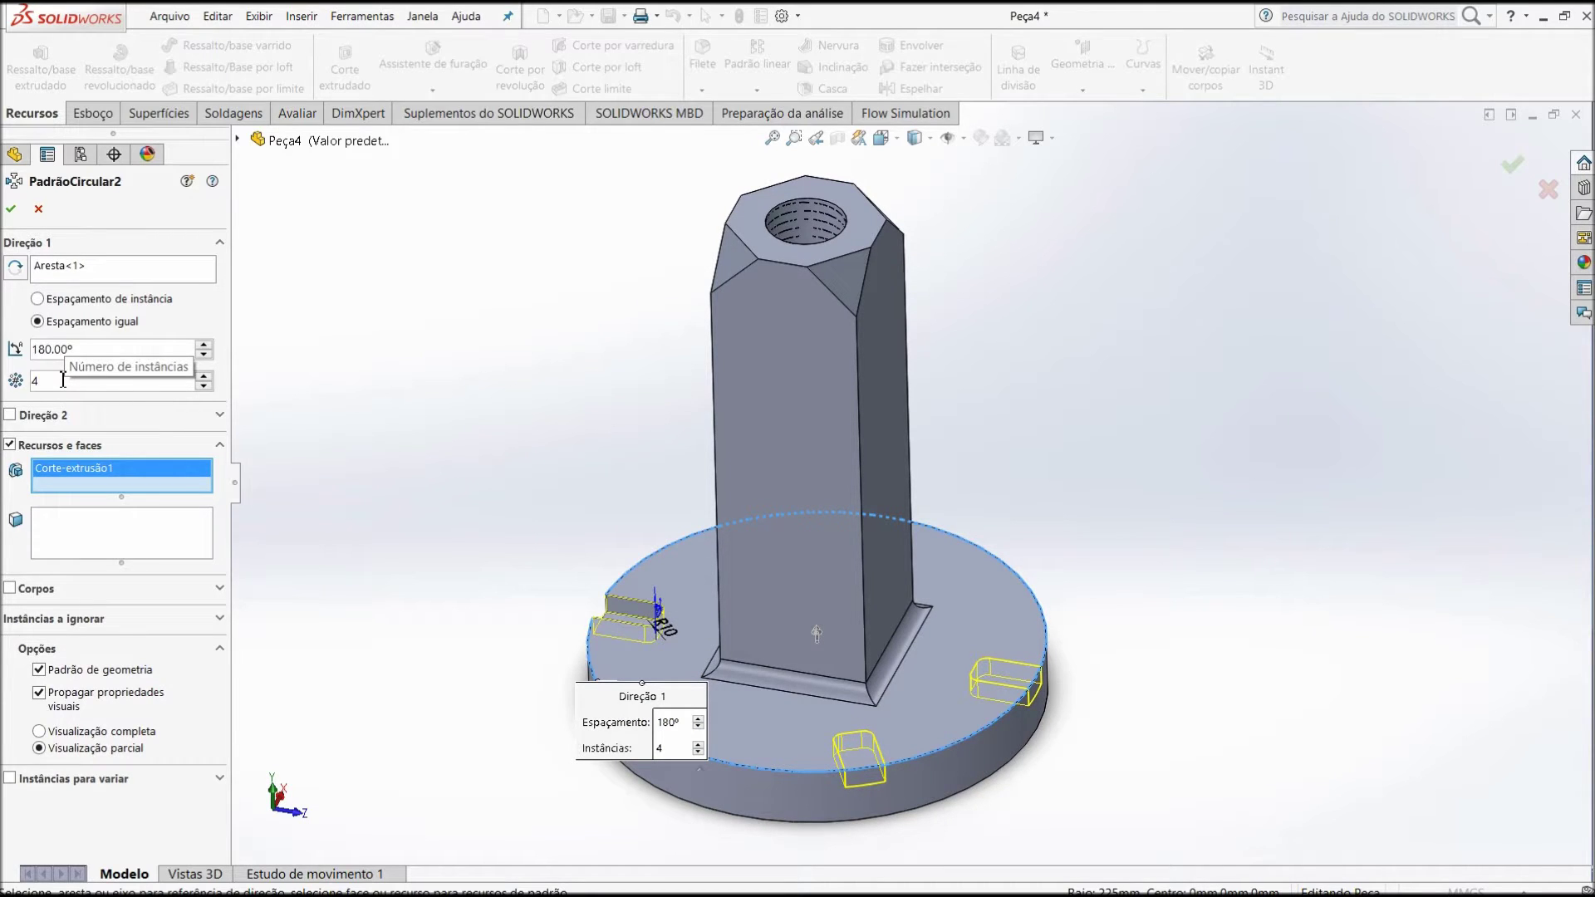
# - Set Direção 1 to 6 slot instances over 180°, after briefly trying 360°
pyautogui.click(86, 351)
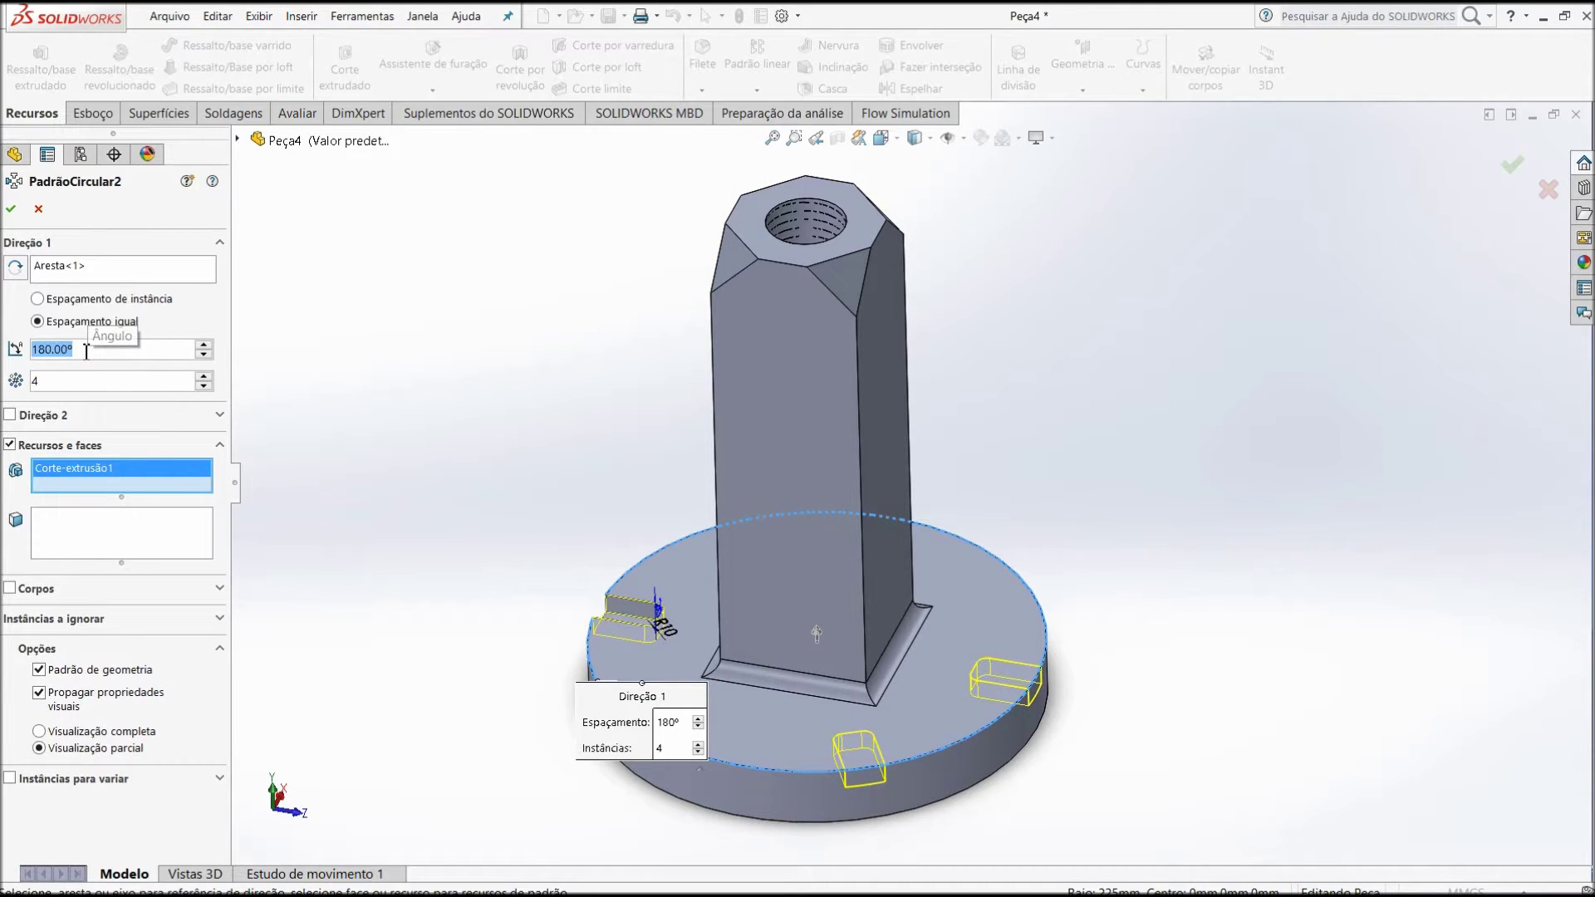
pyautogui.write('360')
pyautogui.press('Return')
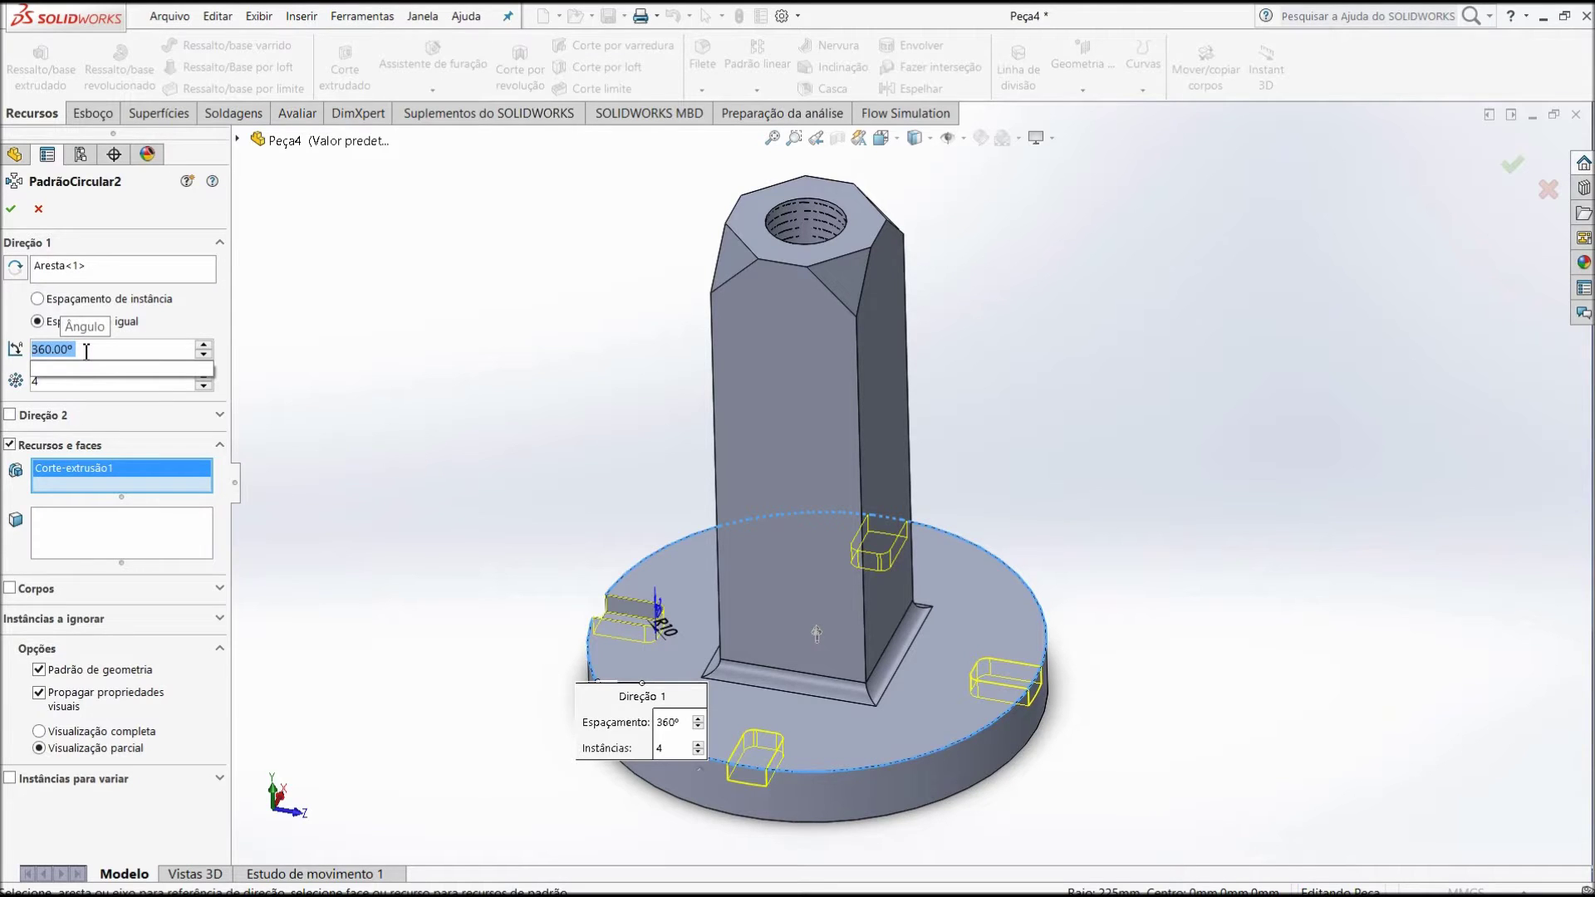
pyautogui.write('180')
pyautogui.press('Return')
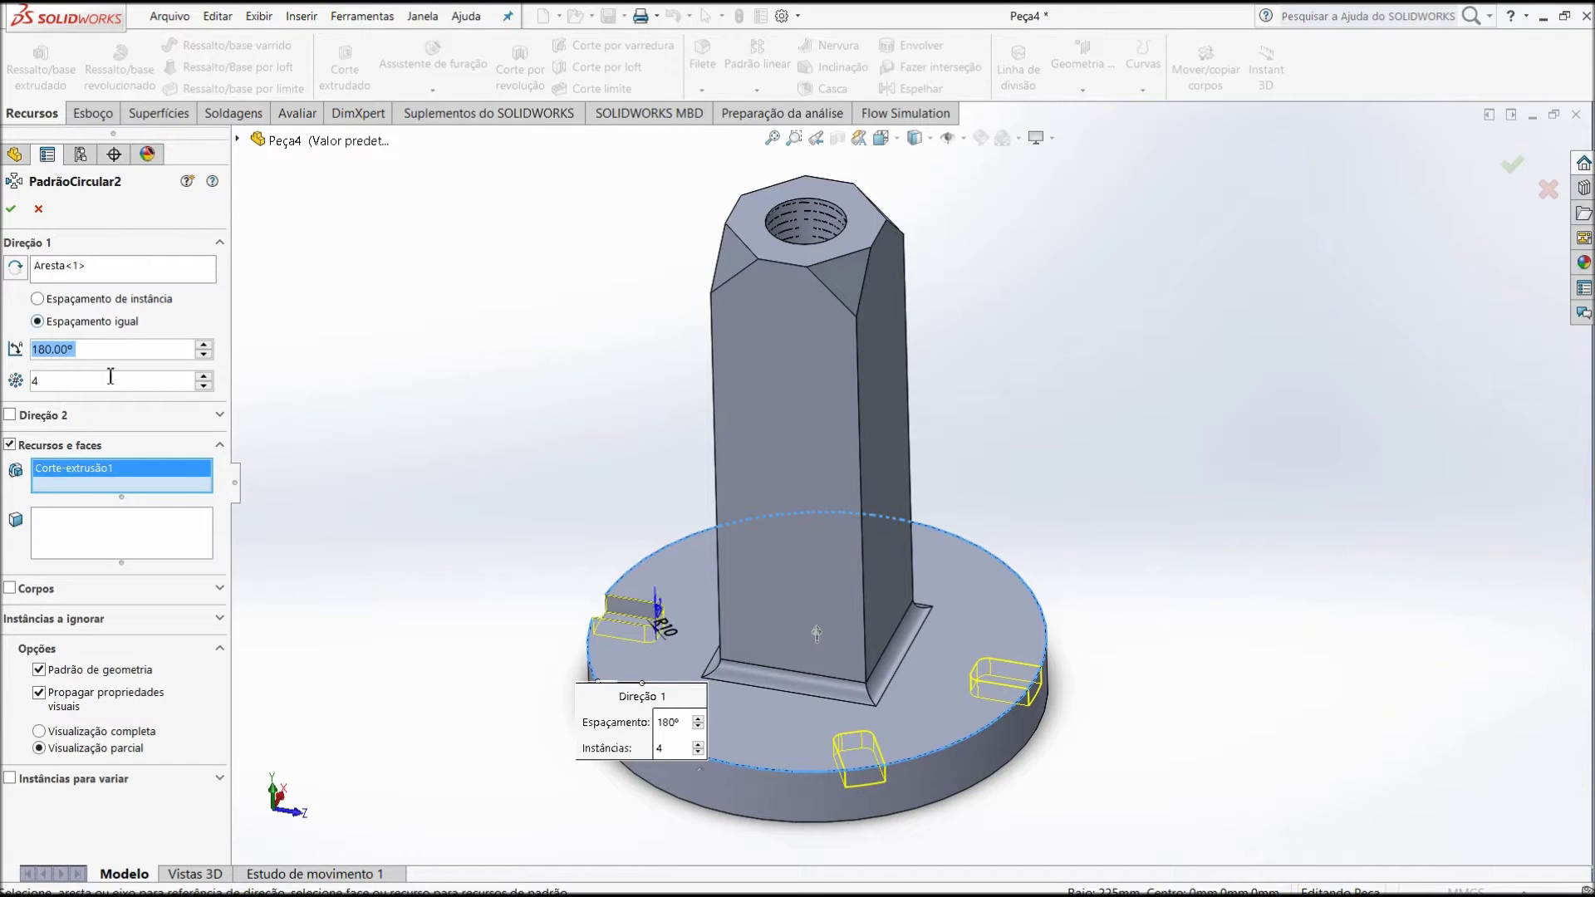
pyautogui.click(204, 376)
pyautogui.click(203, 376)
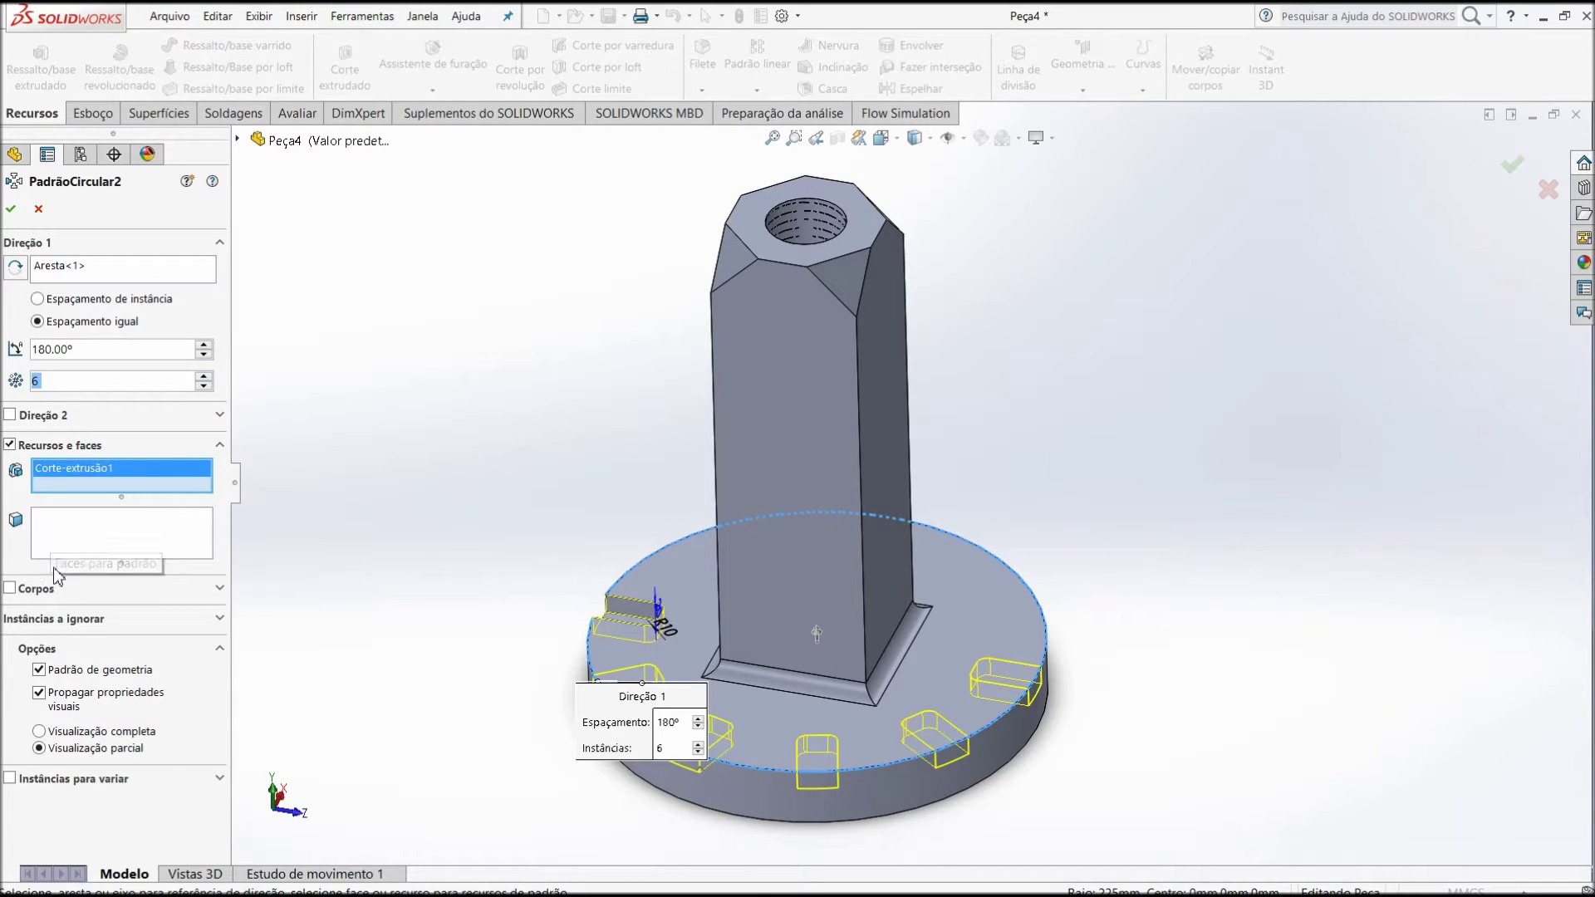
# - Enable Direção 2 with a 180° angle and 10 instances, toggling Simétrico on and off
pyautogui.click(10, 415)
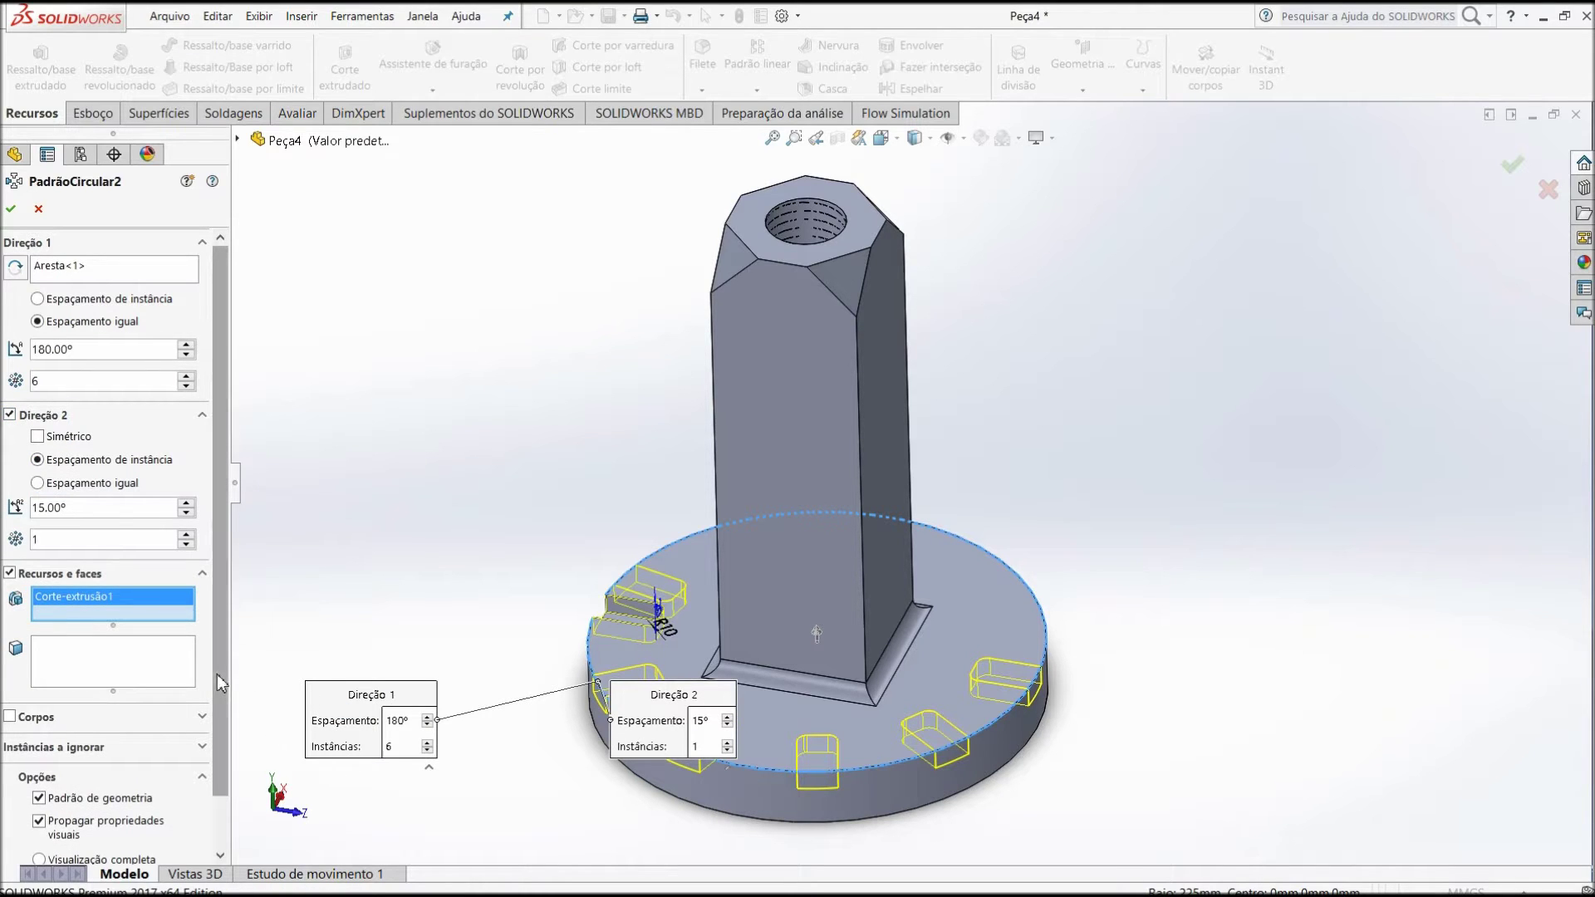
pyautogui.click(49, 507)
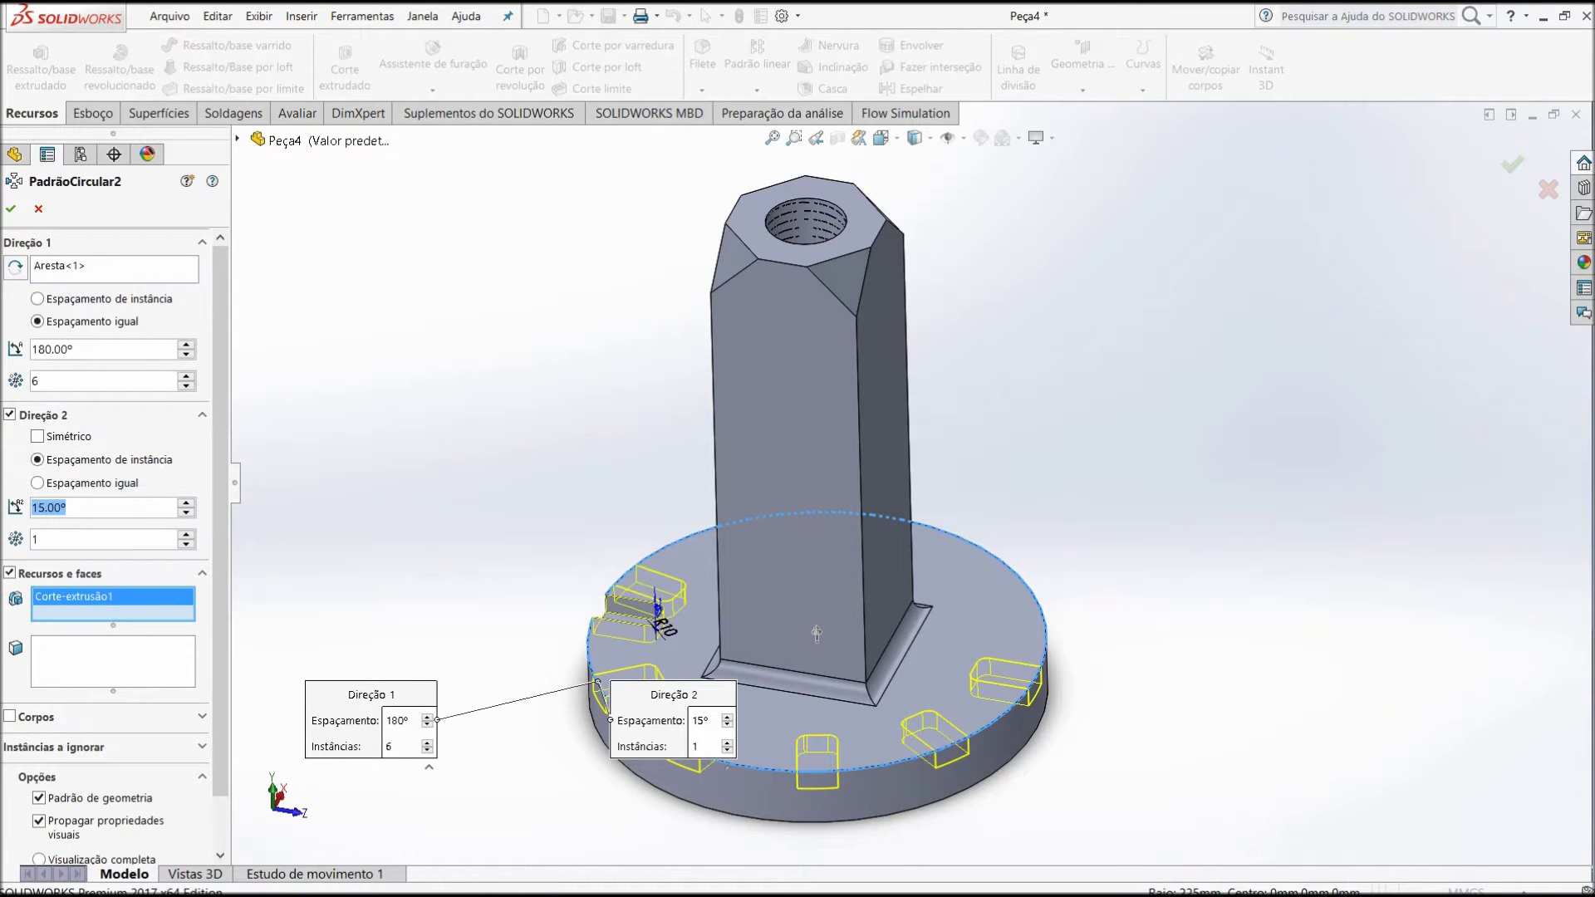
pyautogui.write('180')
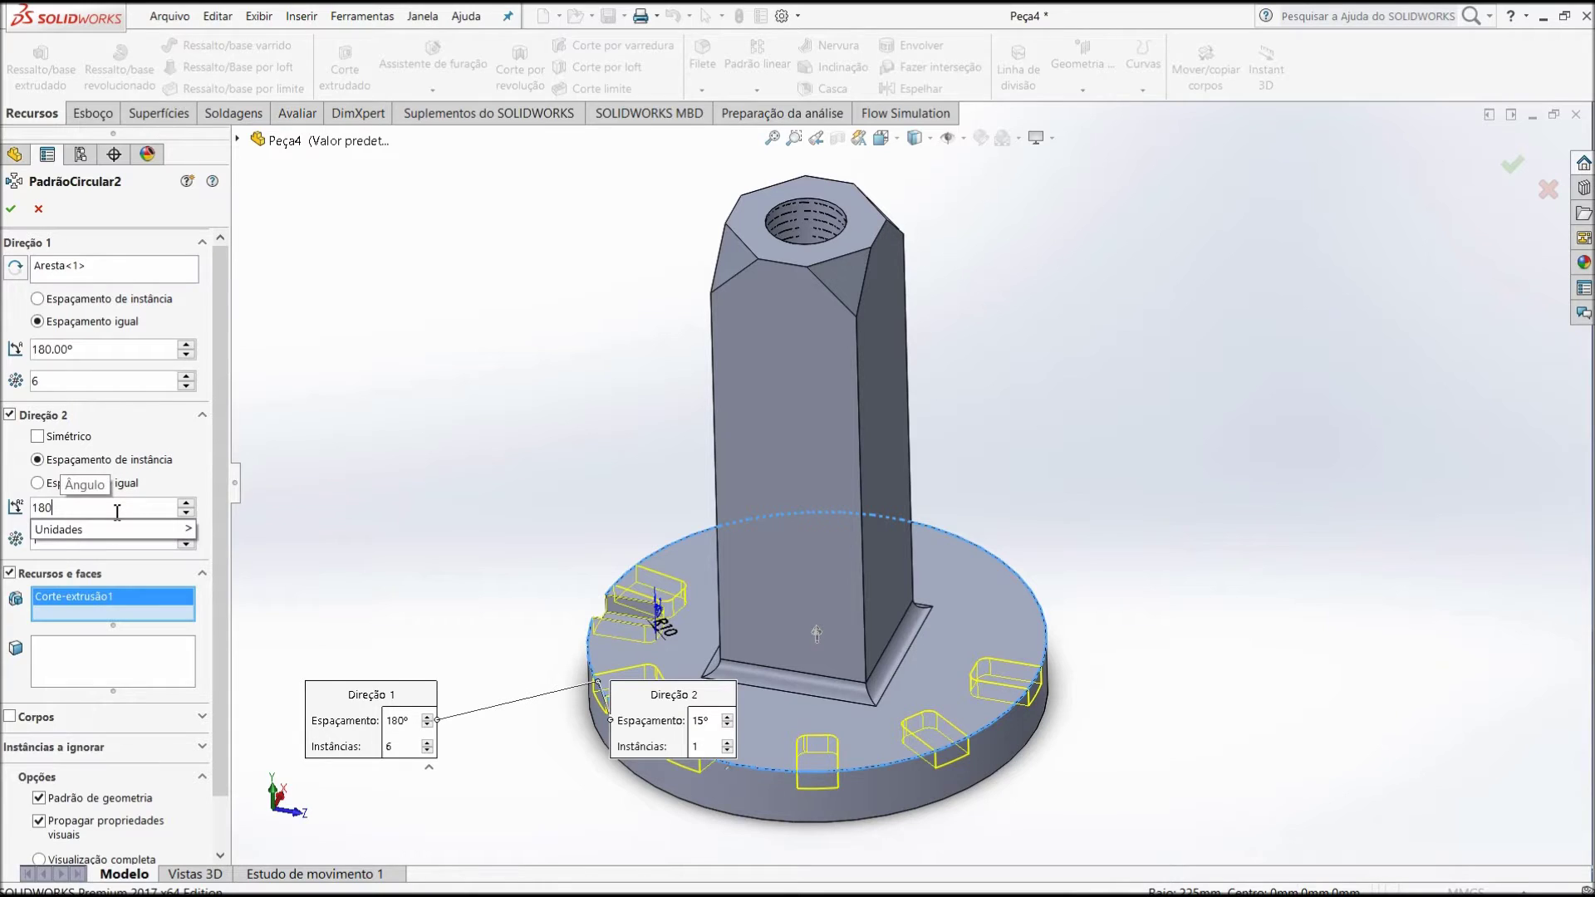
pyautogui.press('Return')
pyautogui.click(91, 540)
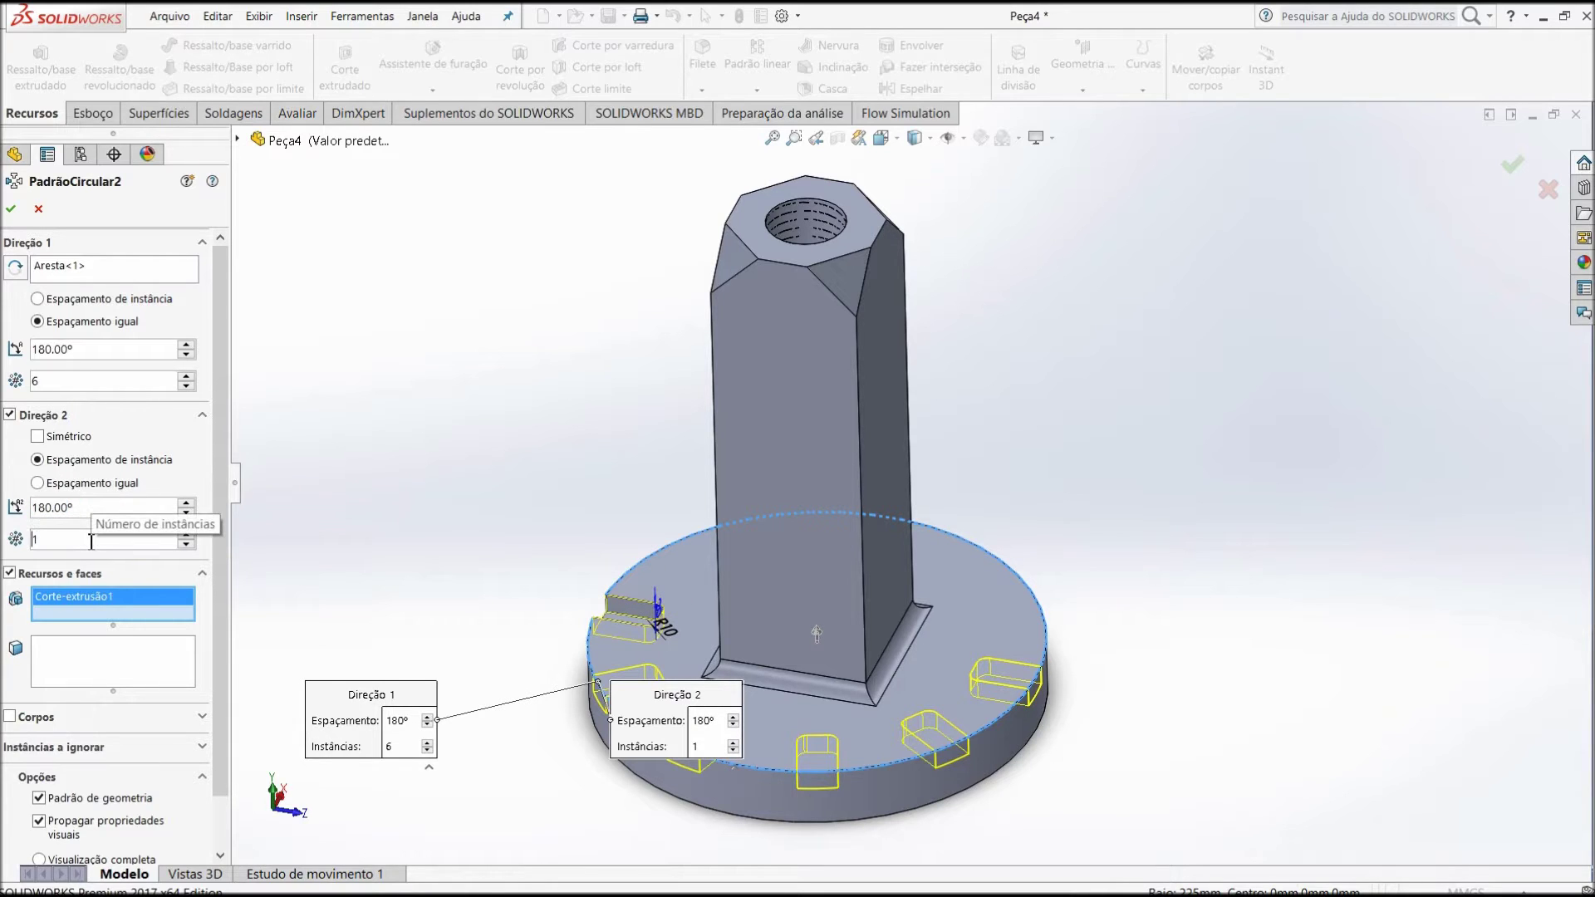
pyautogui.write('0')
pyautogui.press('Return')
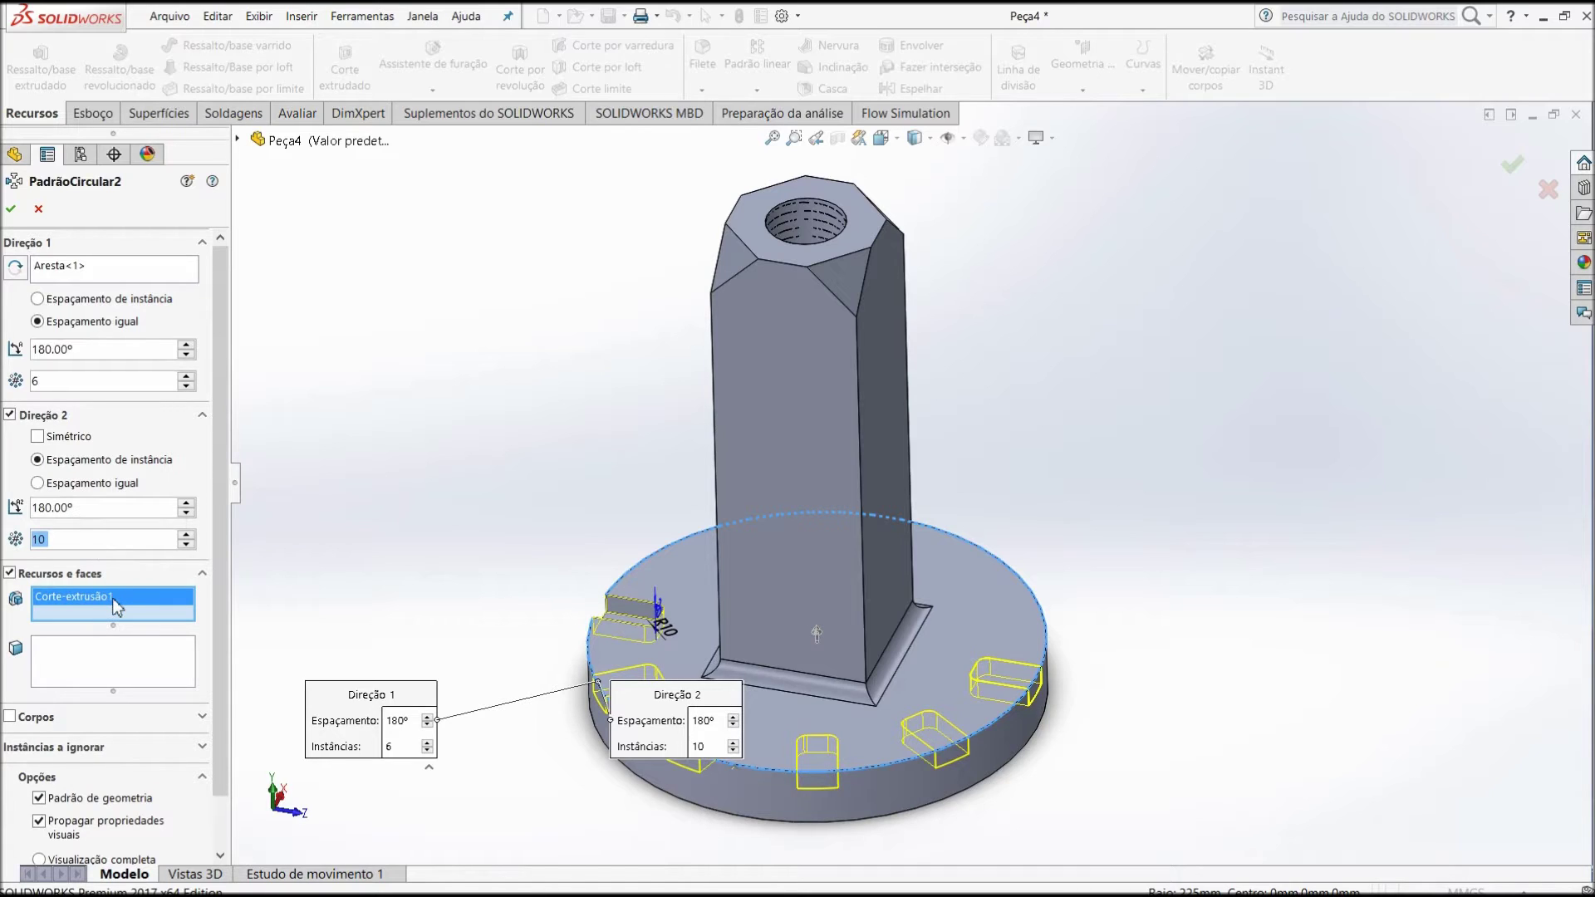
pyautogui.click(37, 436)
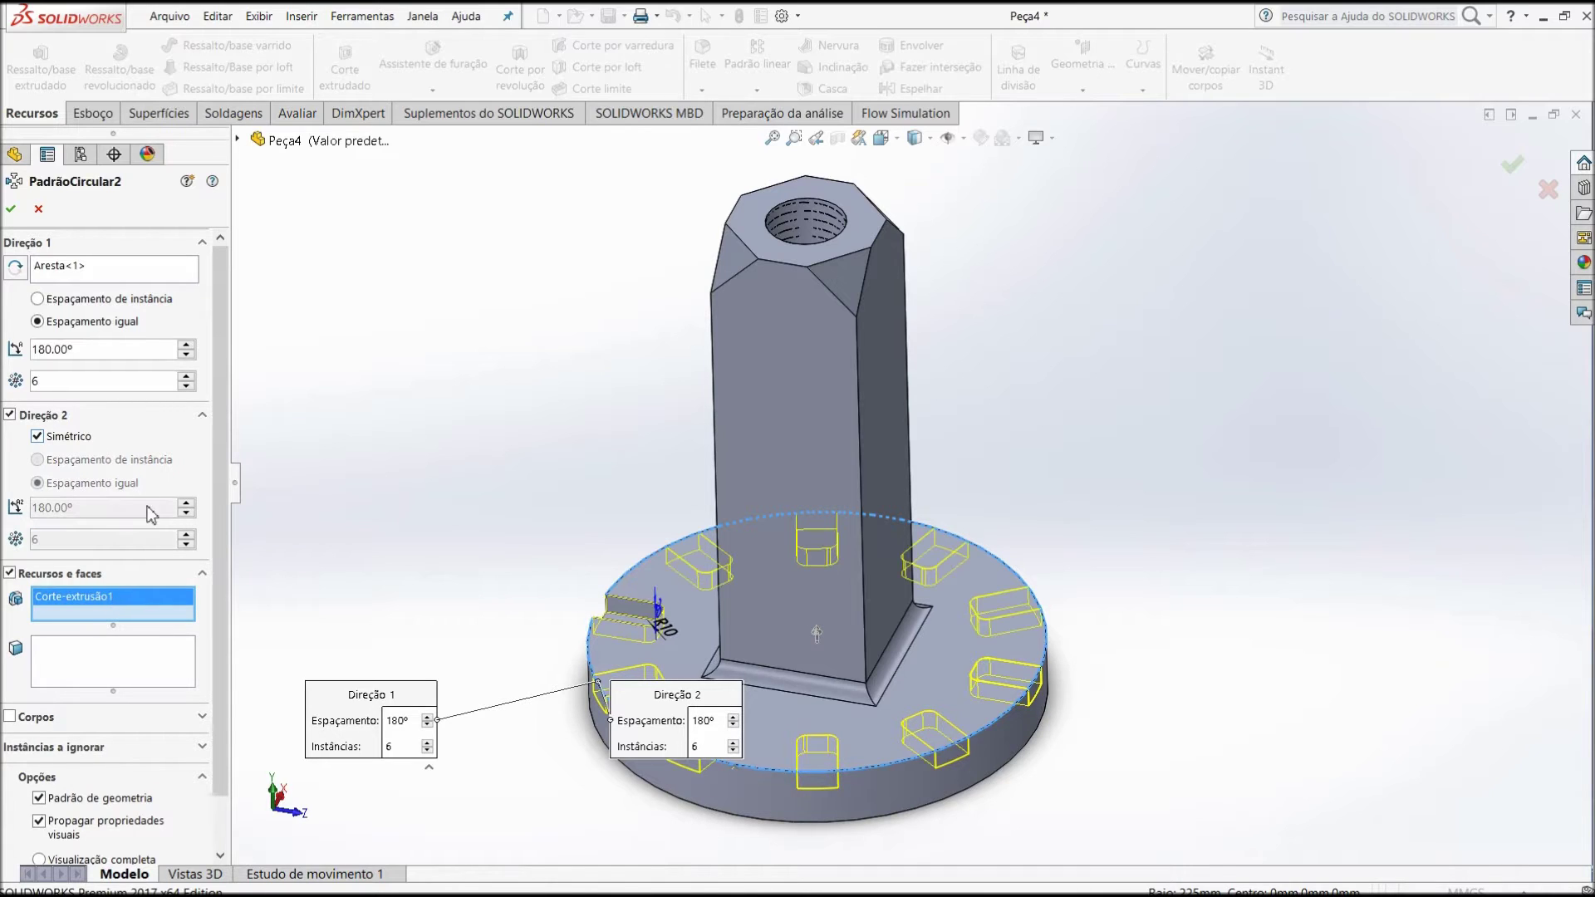
pyautogui.moveTo(528, 612)
pyautogui.mouseDown(button='middle')
pyautogui.moveTo(452, 708)
pyautogui.moveTo(487, 747)
pyautogui.mouseUp(button='middle')
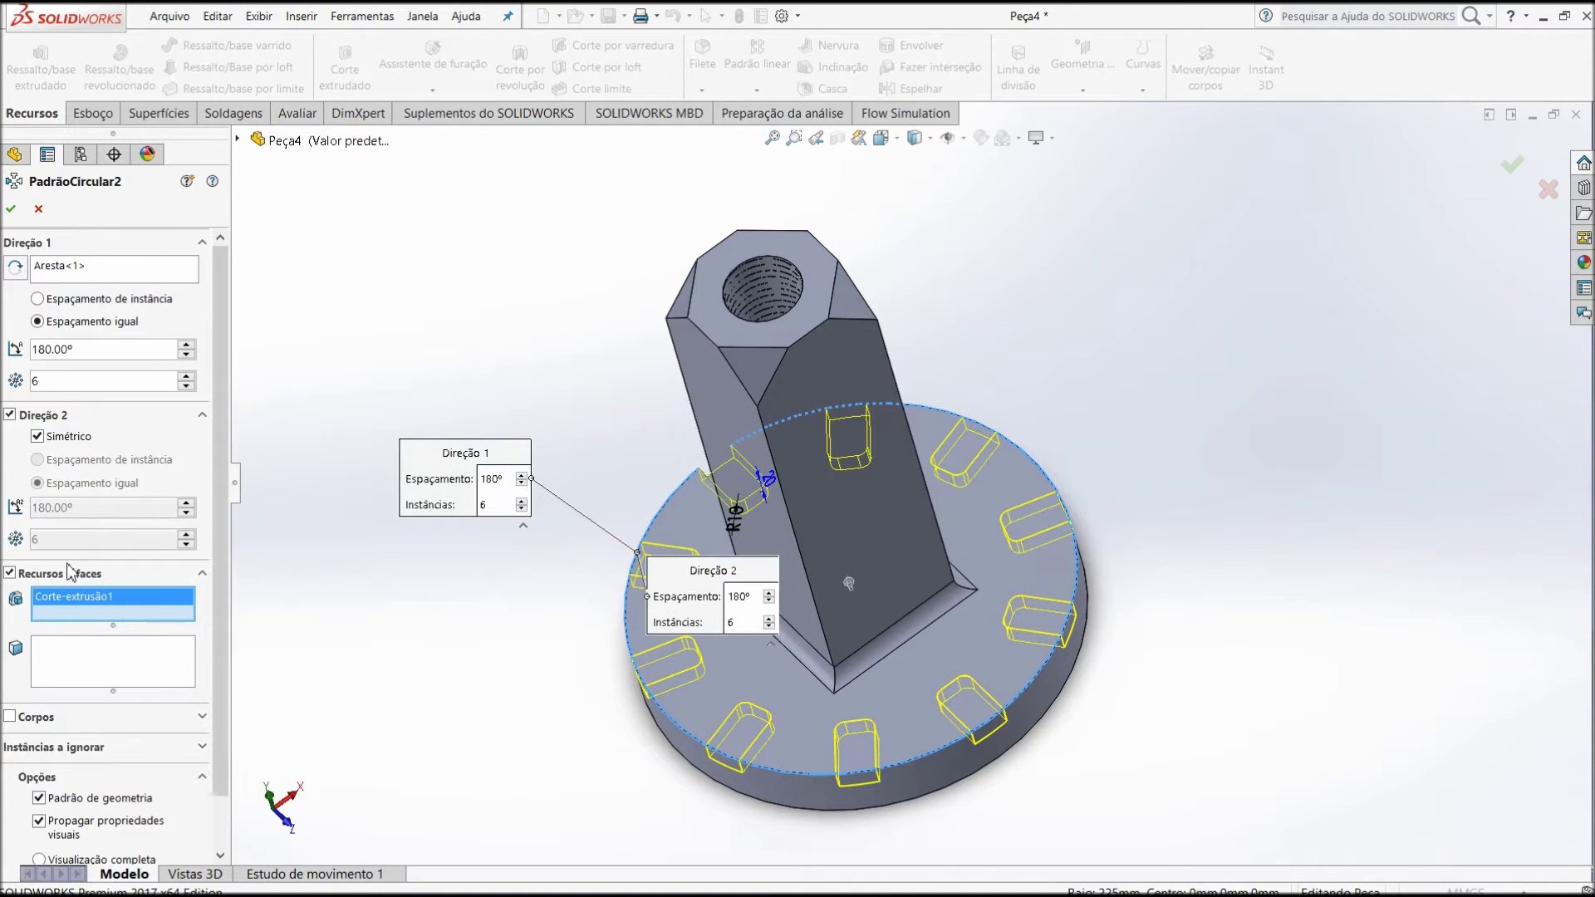
pyautogui.click(38, 438)
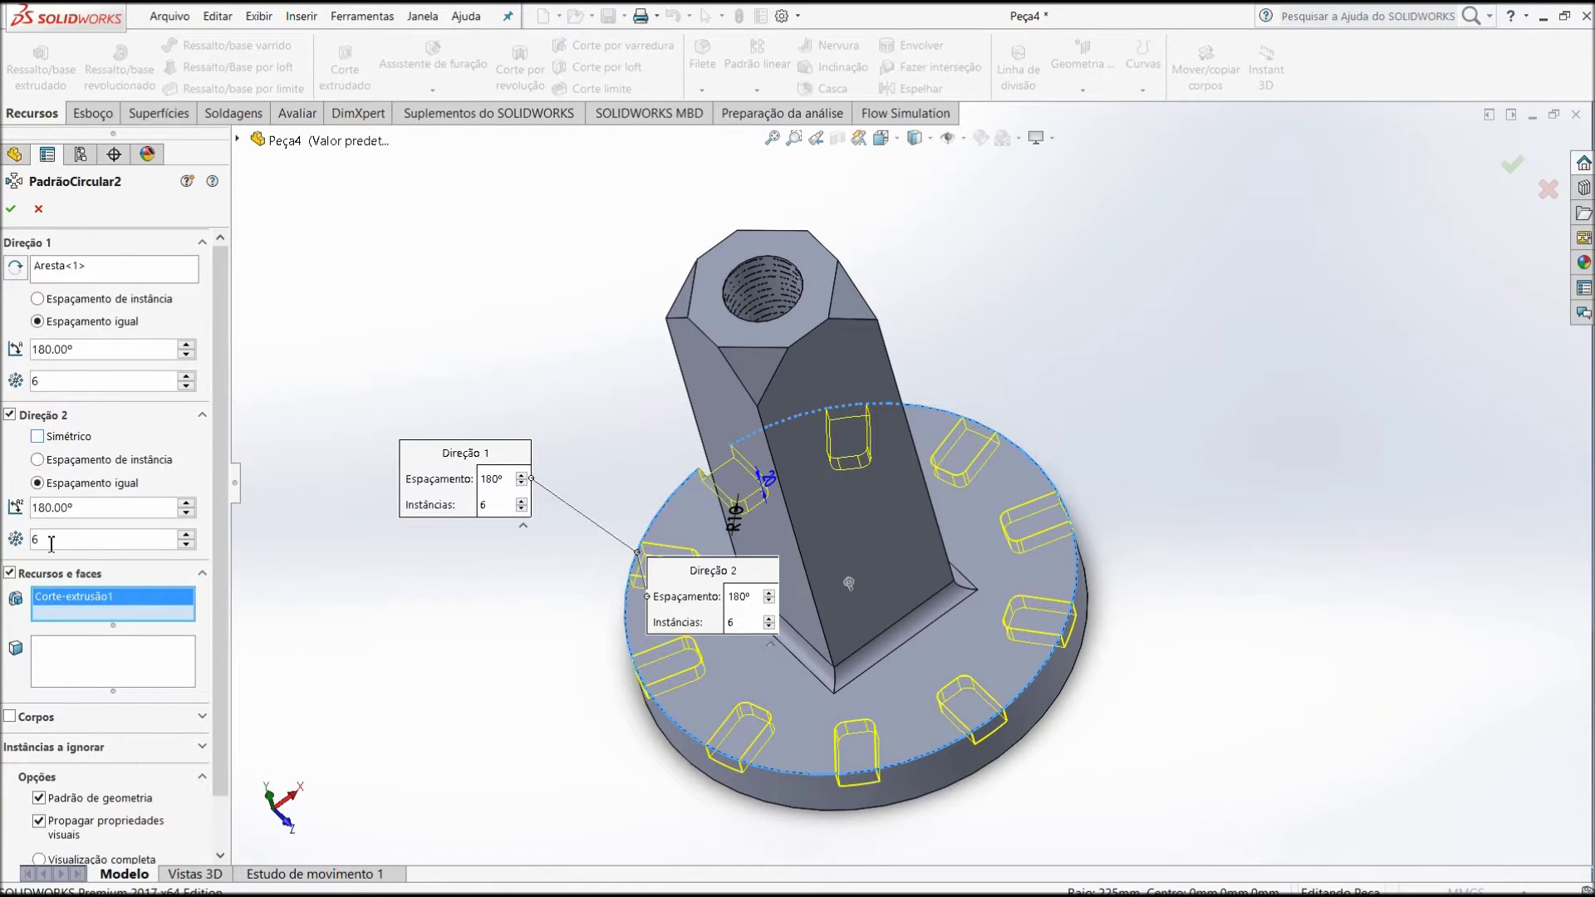
# - Raise Direção 2 to 11 slot instances over 180° and orbit to inspect the ring
pyautogui.click(188, 536)
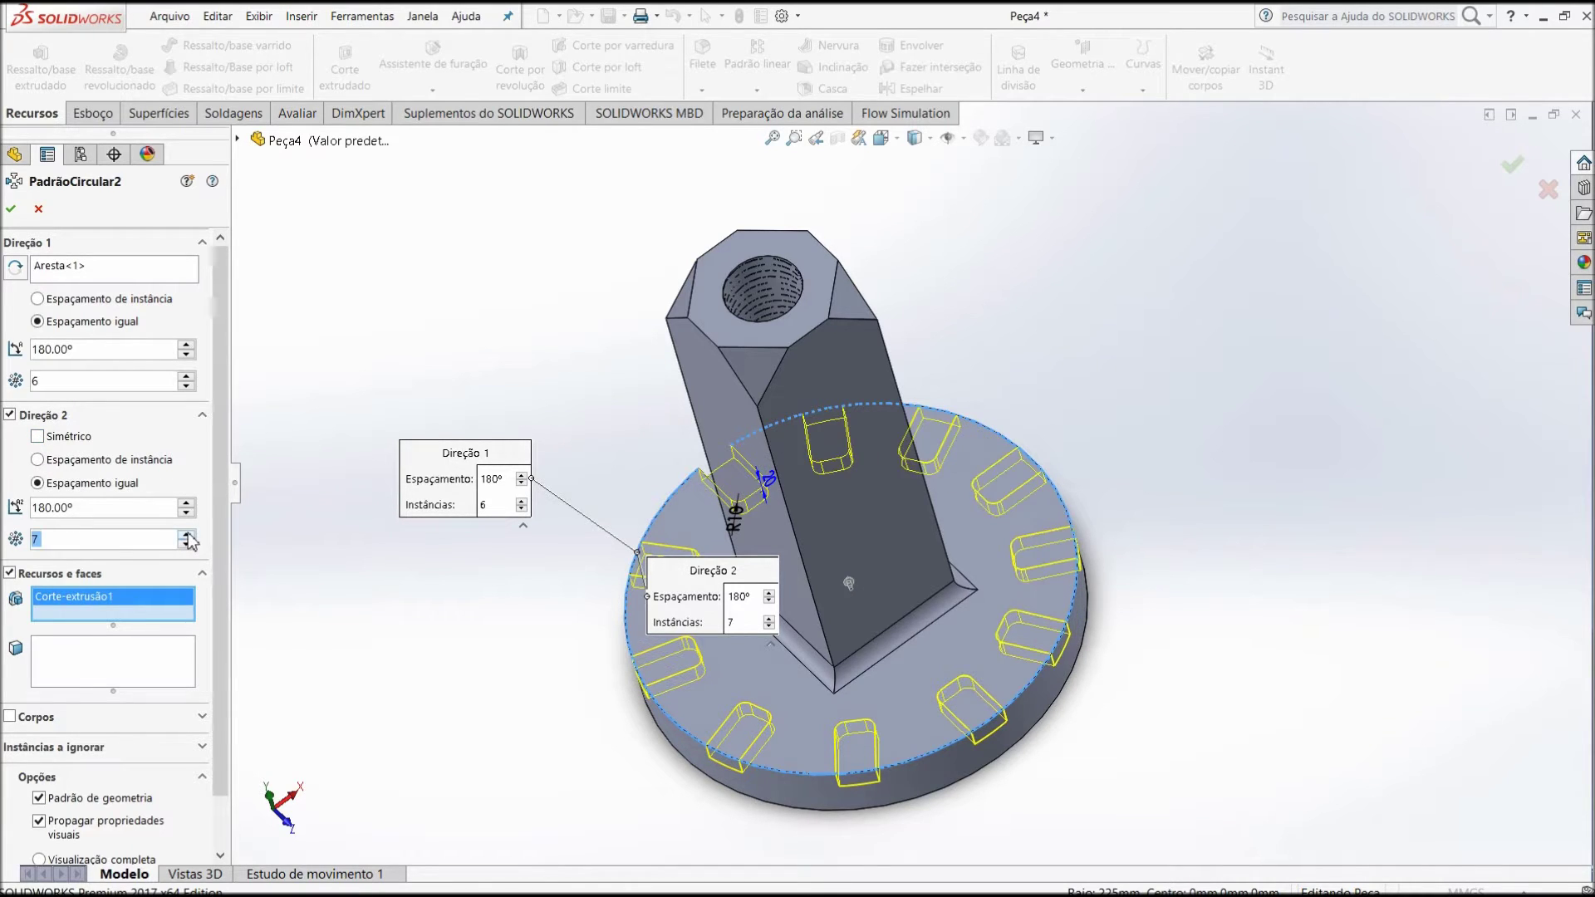
pyautogui.click(188, 535)
pyautogui.click(187, 535)
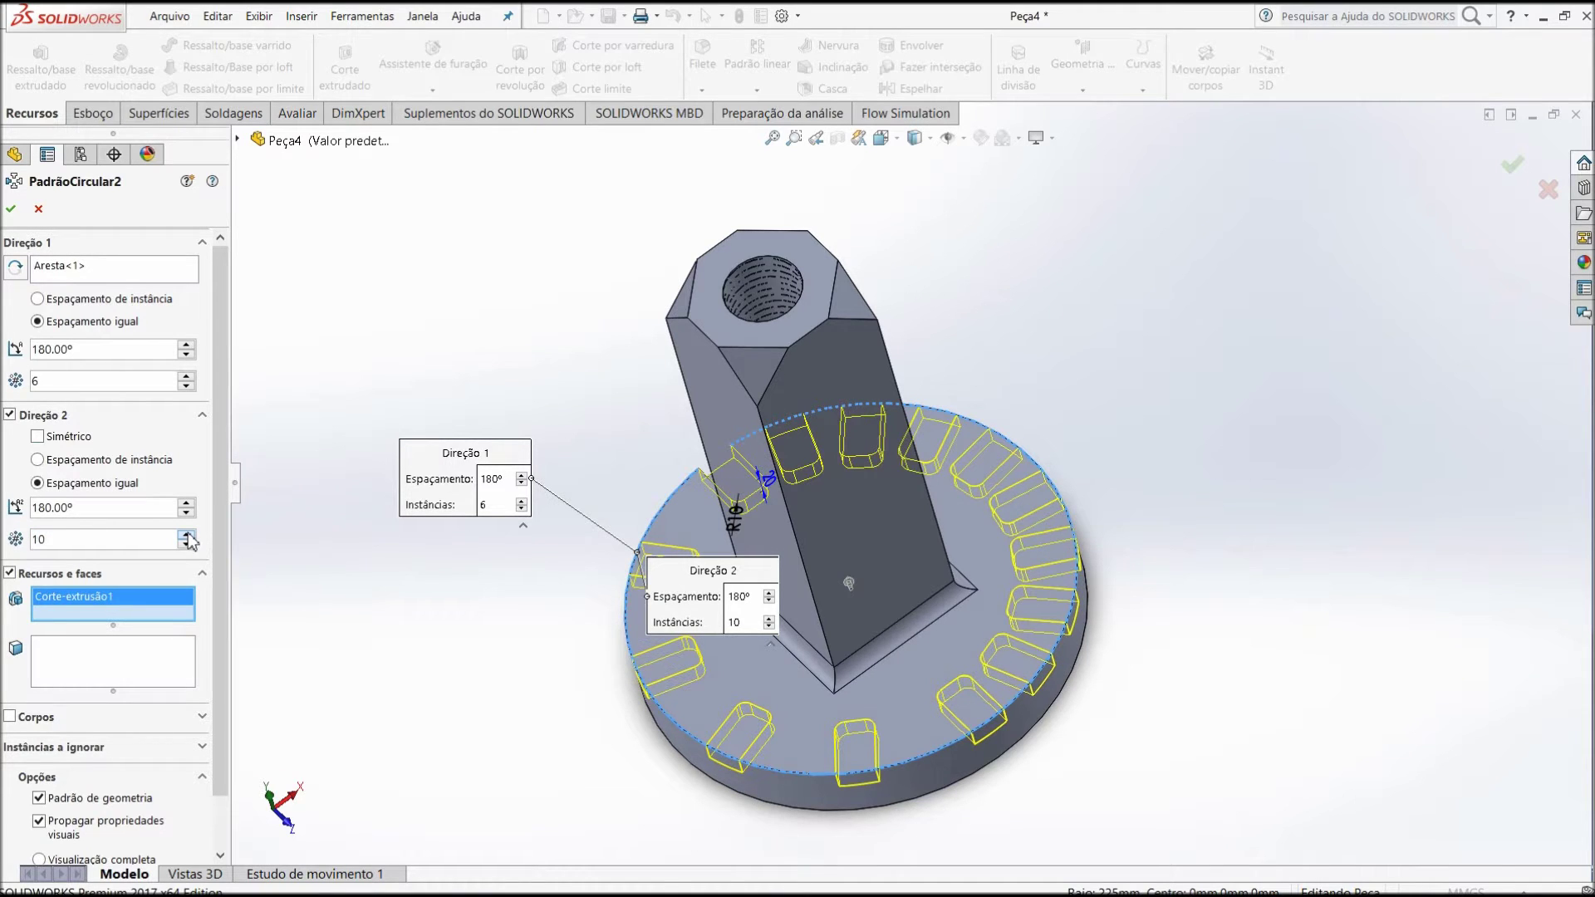
pyautogui.click(188, 536)
pyautogui.moveTo(365, 664); pyautogui.dragTo(332, 573, button='middle')
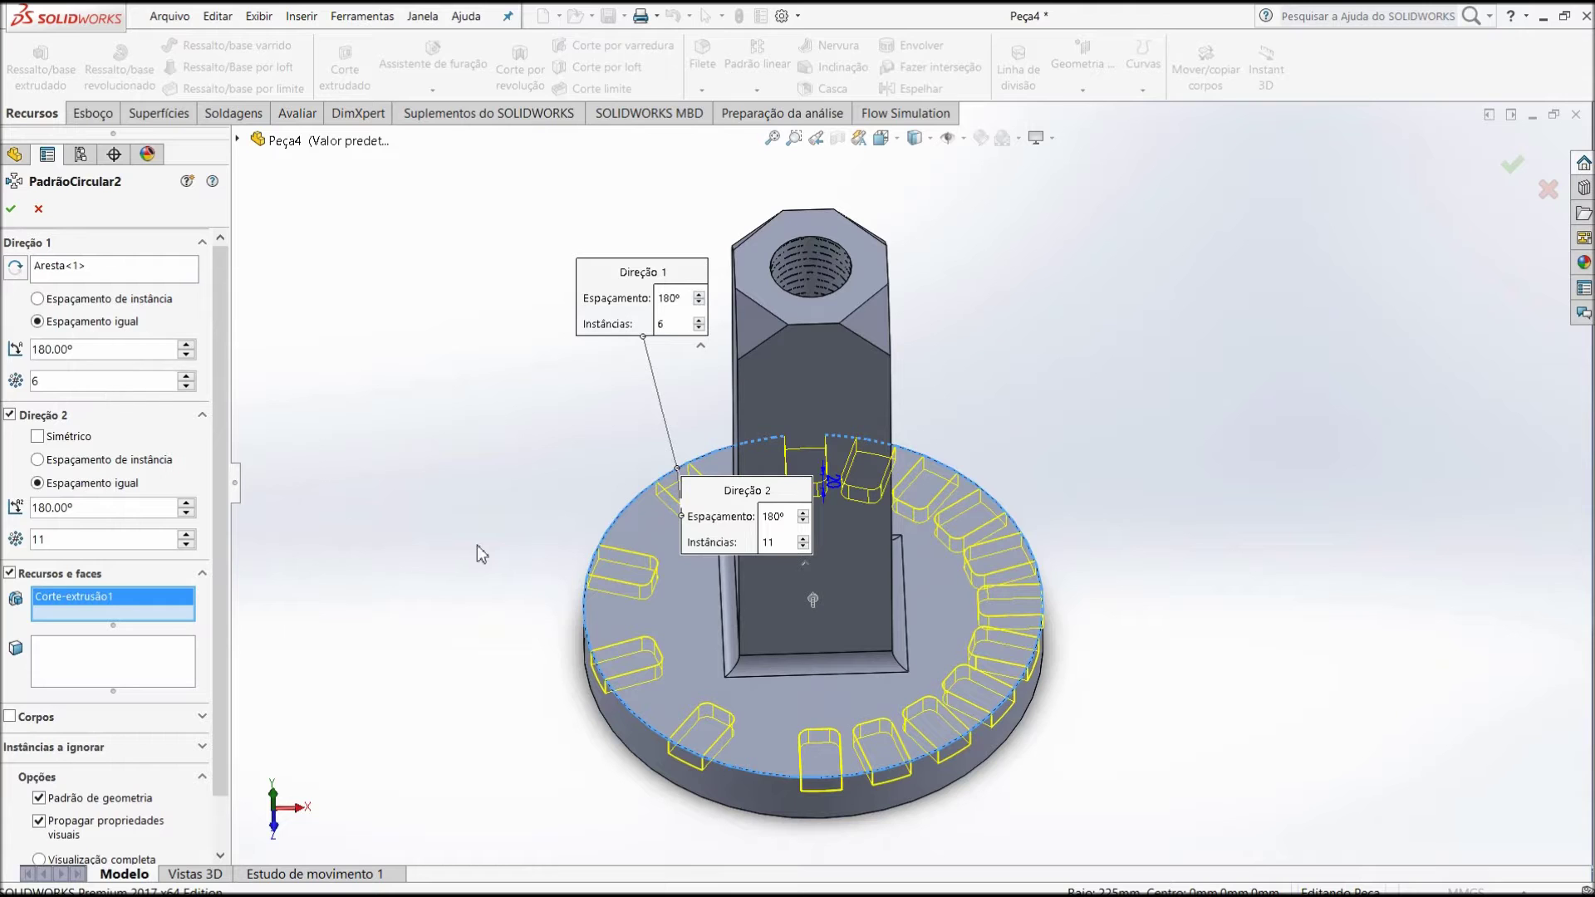
pyautogui.moveTo(480, 555); pyautogui.dragTo(536, 533, button='middle')
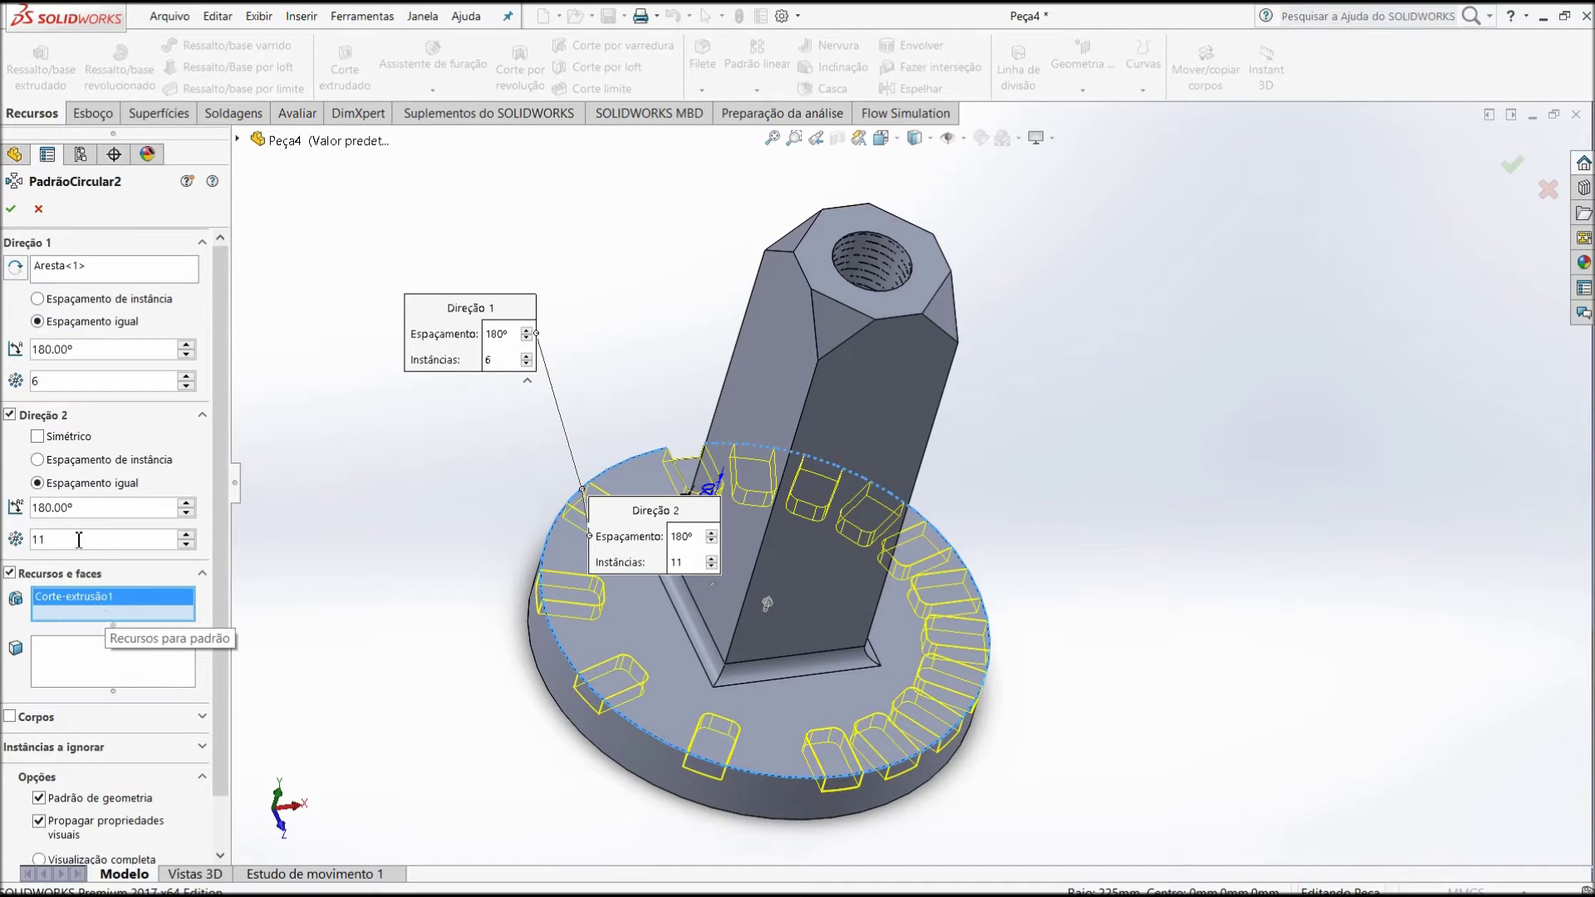
pyautogui.moveTo(349, 585); pyautogui.dragTo(286, 757, button='middle')
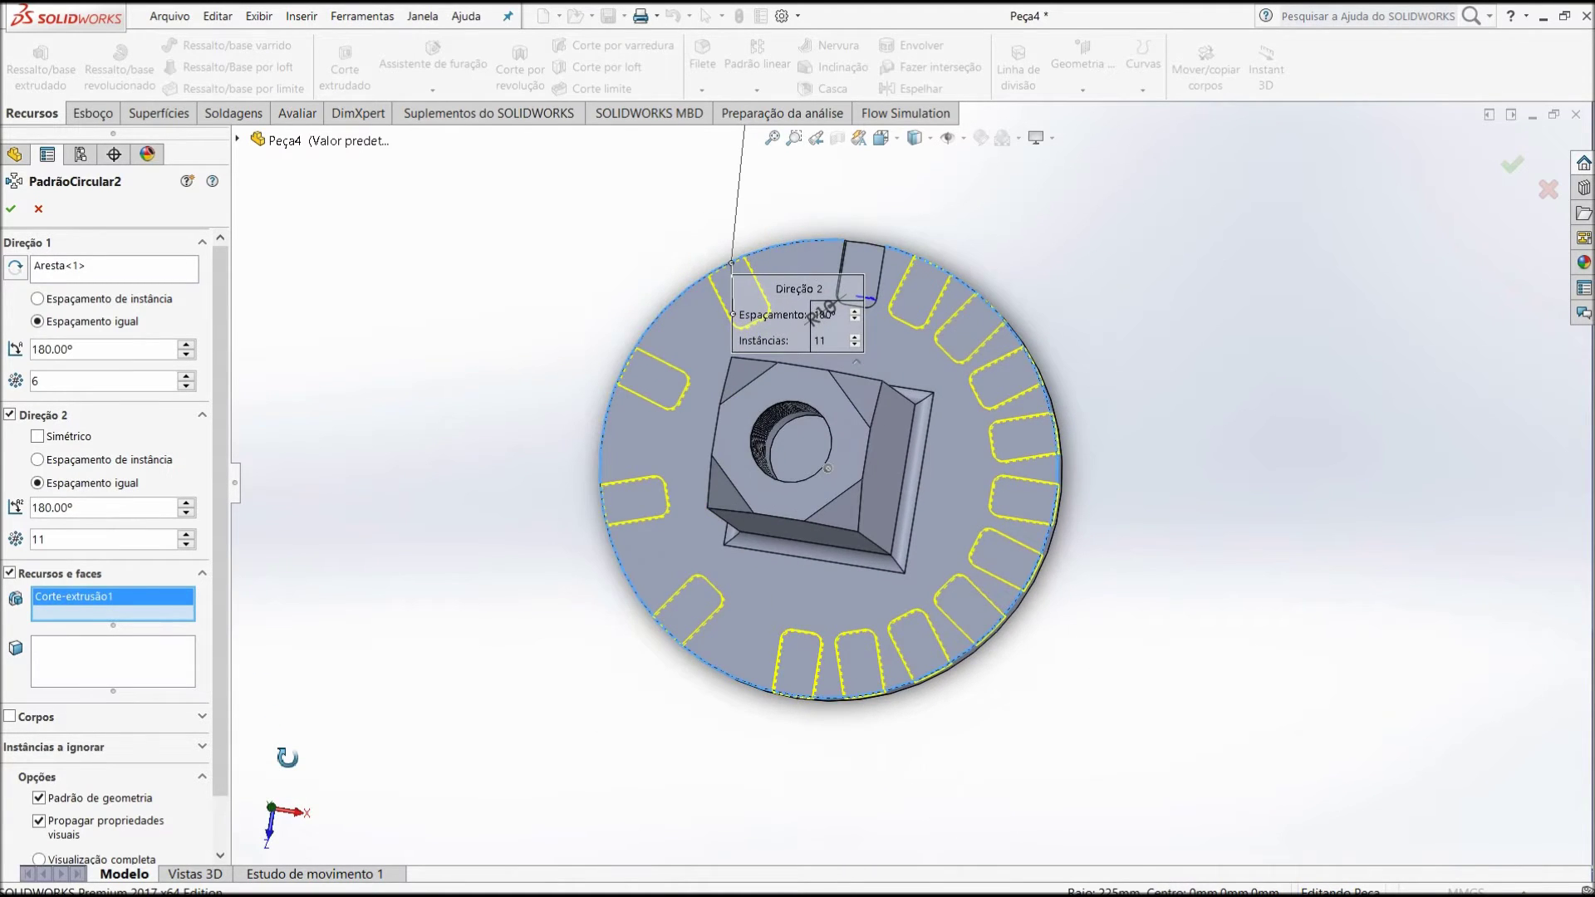
pyautogui.moveTo(287, 758)
pyautogui.mouseDown(button='middle')
pyautogui.moveTo(294, 617)
pyautogui.moveTo(332, 535)
pyautogui.mouseUp(button='middle')
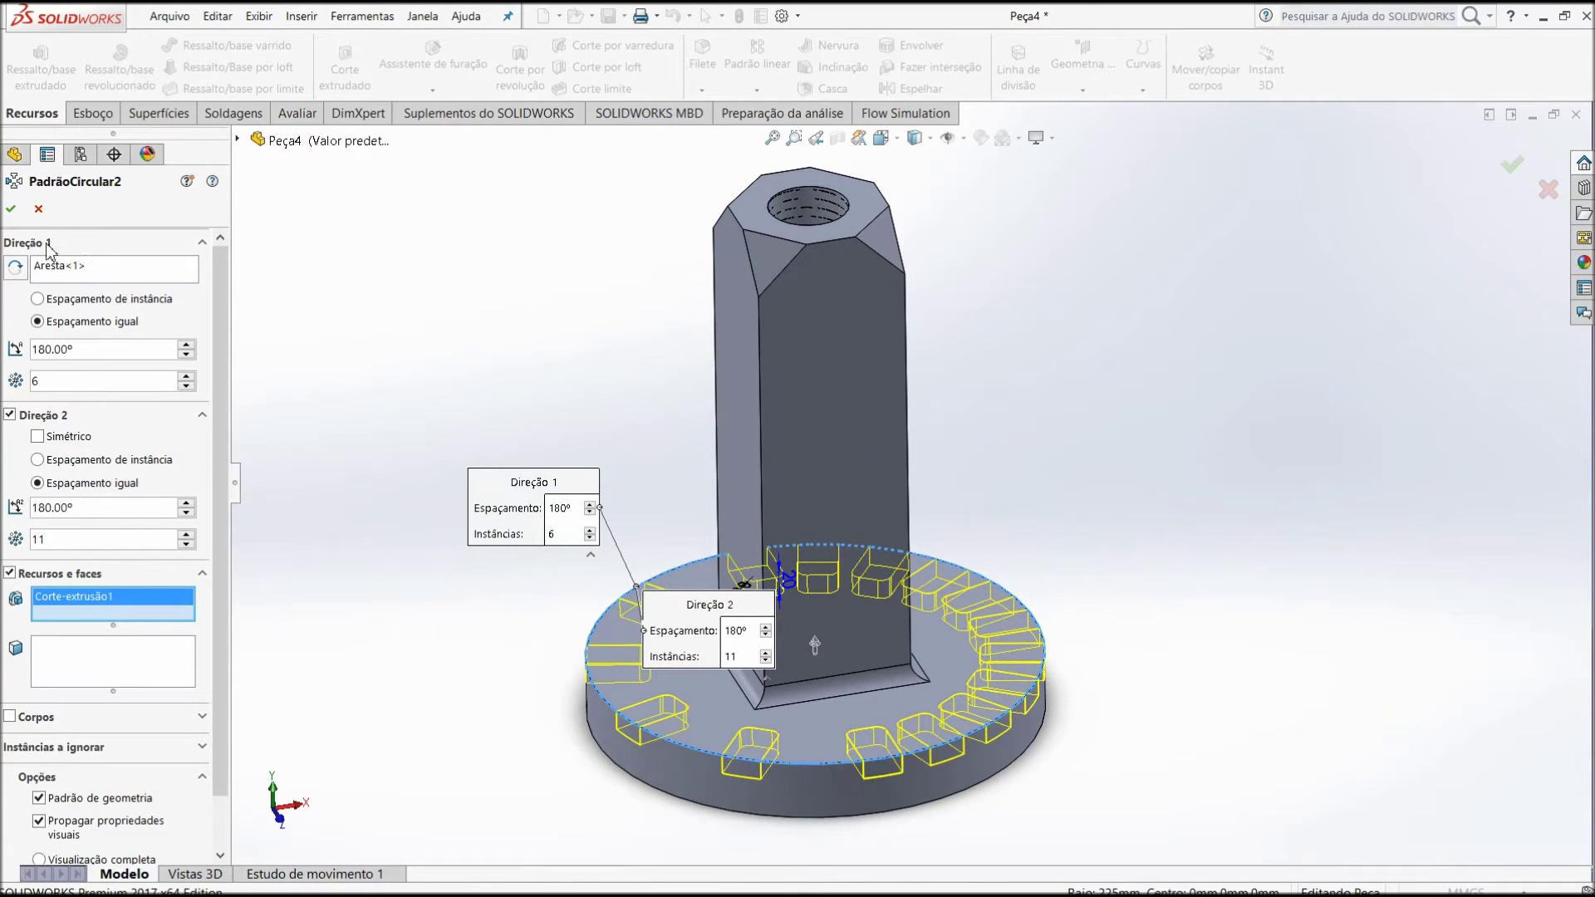
pyautogui.click(12, 211)
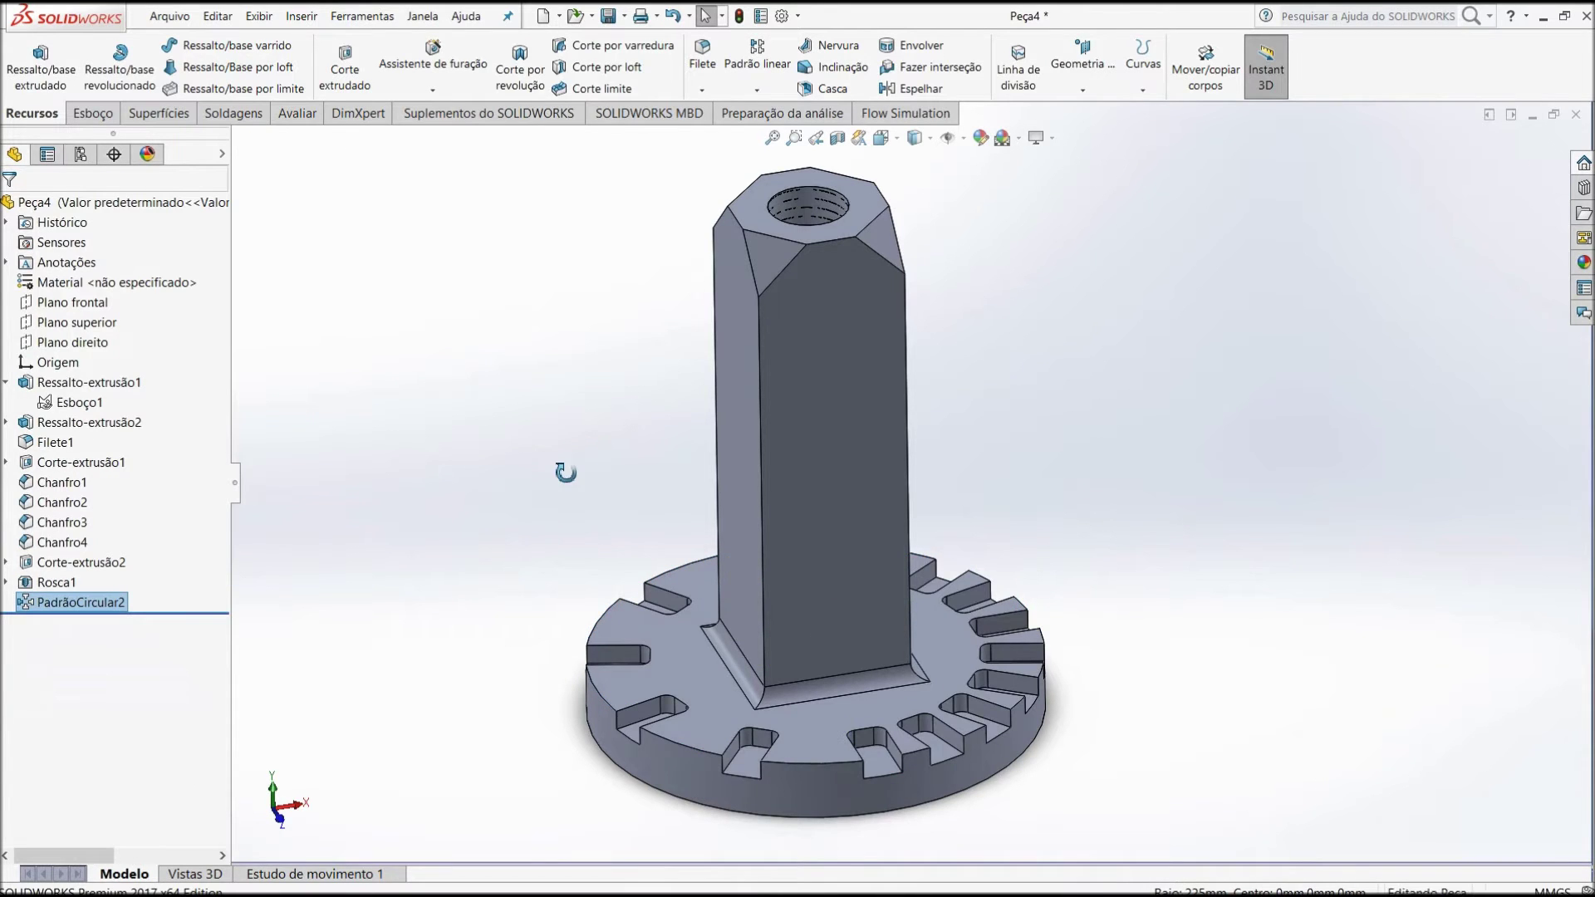
pyautogui.moveTo(559, 470); pyautogui.dragTo(562, 685, button='middle')
pyautogui.moveTo(581, 604)
pyautogui.mouseDown(button='middle')
pyautogui.moveTo(656, 552)
pyautogui.moveTo(534, 456)
pyautogui.moveTo(630, 366)
pyautogui.moveTo(566, 395)
pyautogui.moveTo(581, 420)
pyautogui.mouseUp(button='middle')
pyautogui.scroll(1, 666, 661)
pyautogui.scroll(-3, 753, 604)
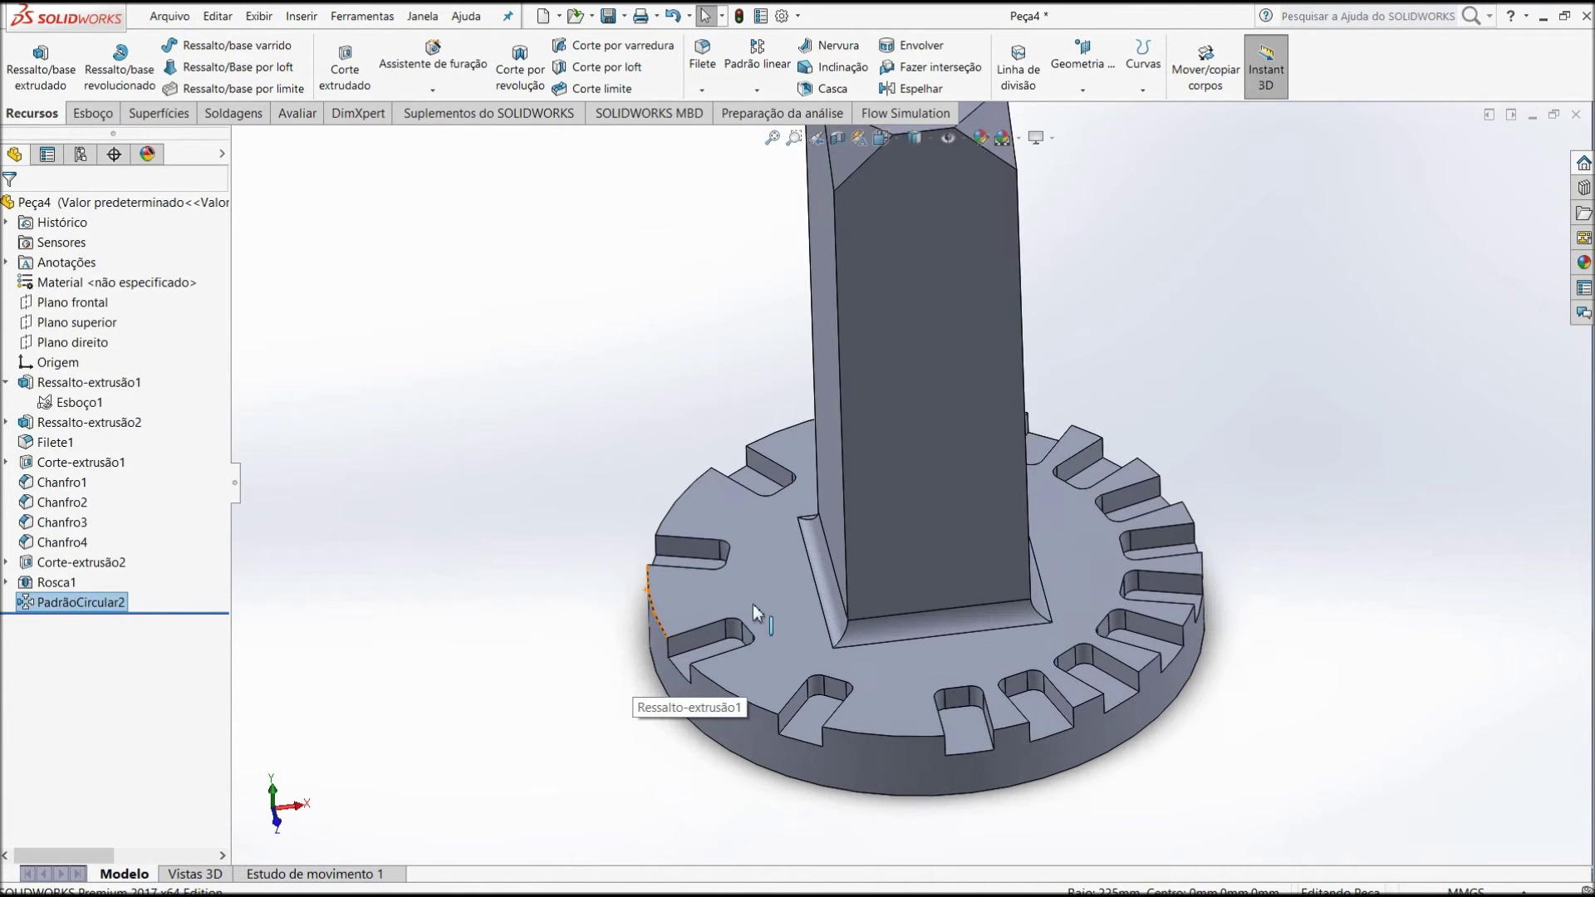
pyautogui.scroll(2, 790, 560)
pyautogui.scroll(-1, 790, 561)
pyautogui.scroll(-1, 858, 426)
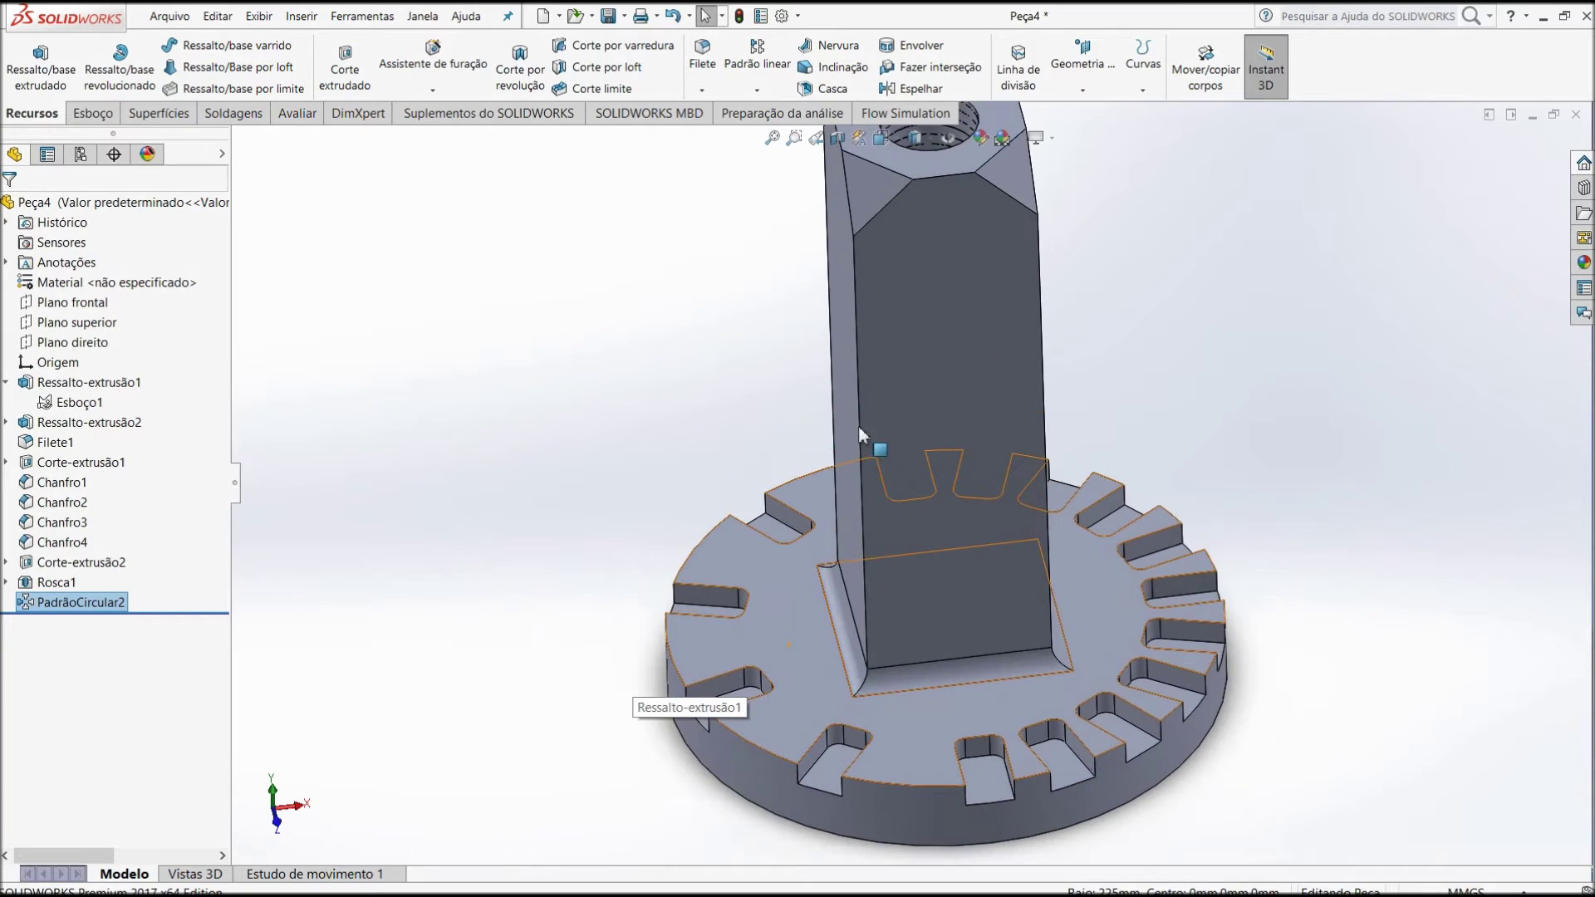
pyautogui.moveTo(859, 426); pyautogui.dragTo(872, 411, button='middle')
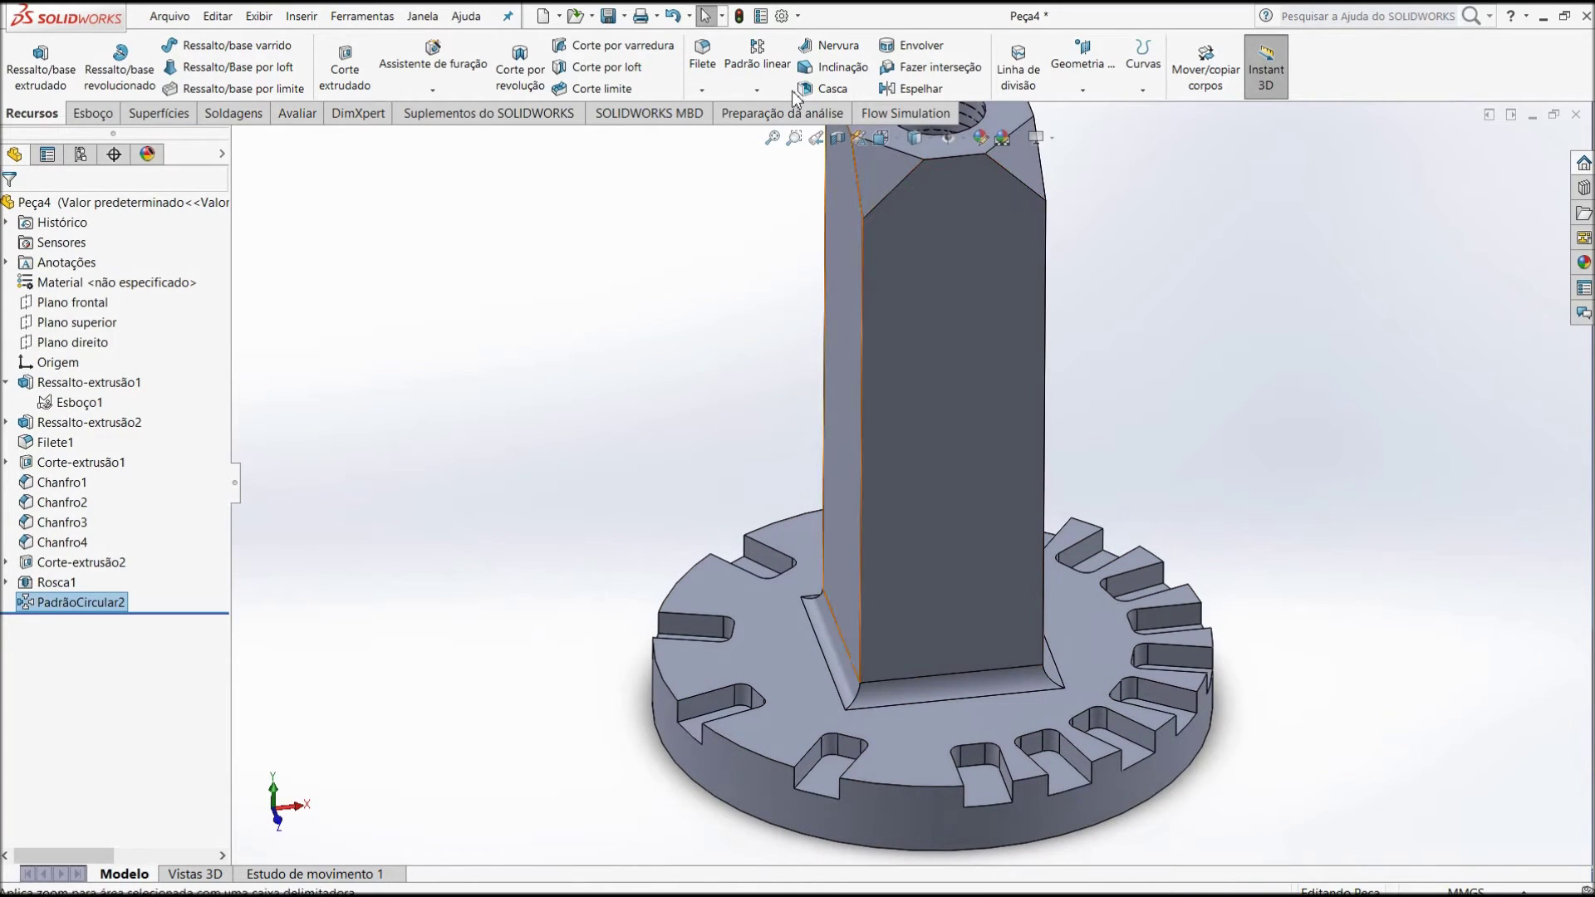
# - Undo PadrãoCircular2 to leave a single slot, then start a new circular pattern
pyautogui.click(673, 16)
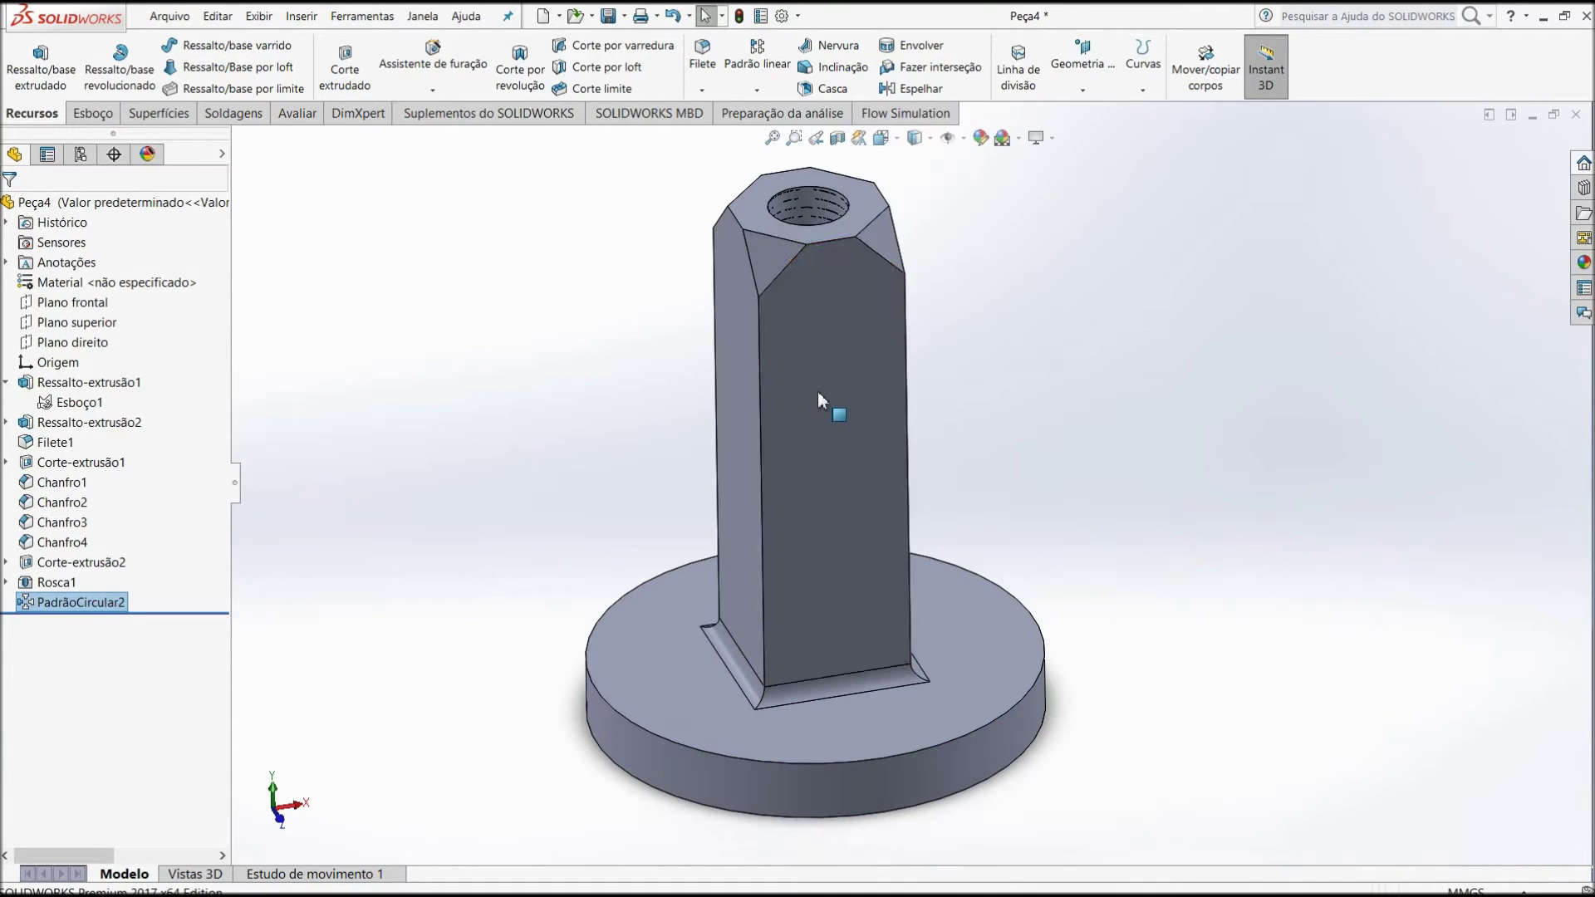
pyautogui.moveTo(607, 656)
pyautogui.mouseDown(button='middle')
pyautogui.moveTo(788, 791)
pyautogui.moveTo(758, 827)
pyautogui.mouseUp(button='middle')
pyautogui.scroll(-2, 758, 827)
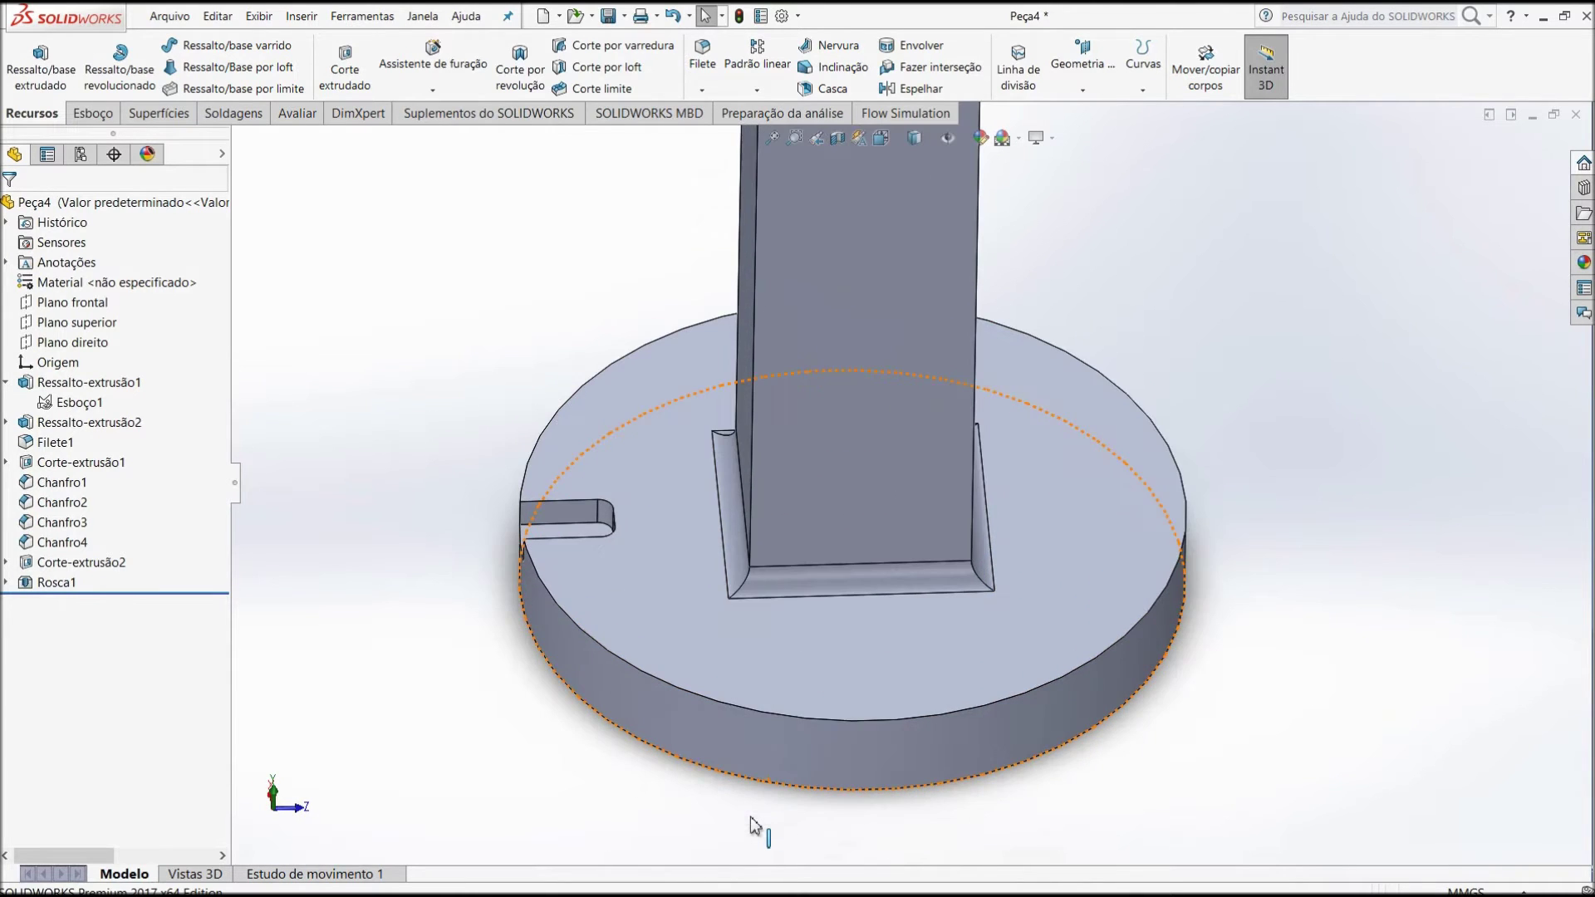
pyautogui.click(756, 90)
pyautogui.click(775, 134)
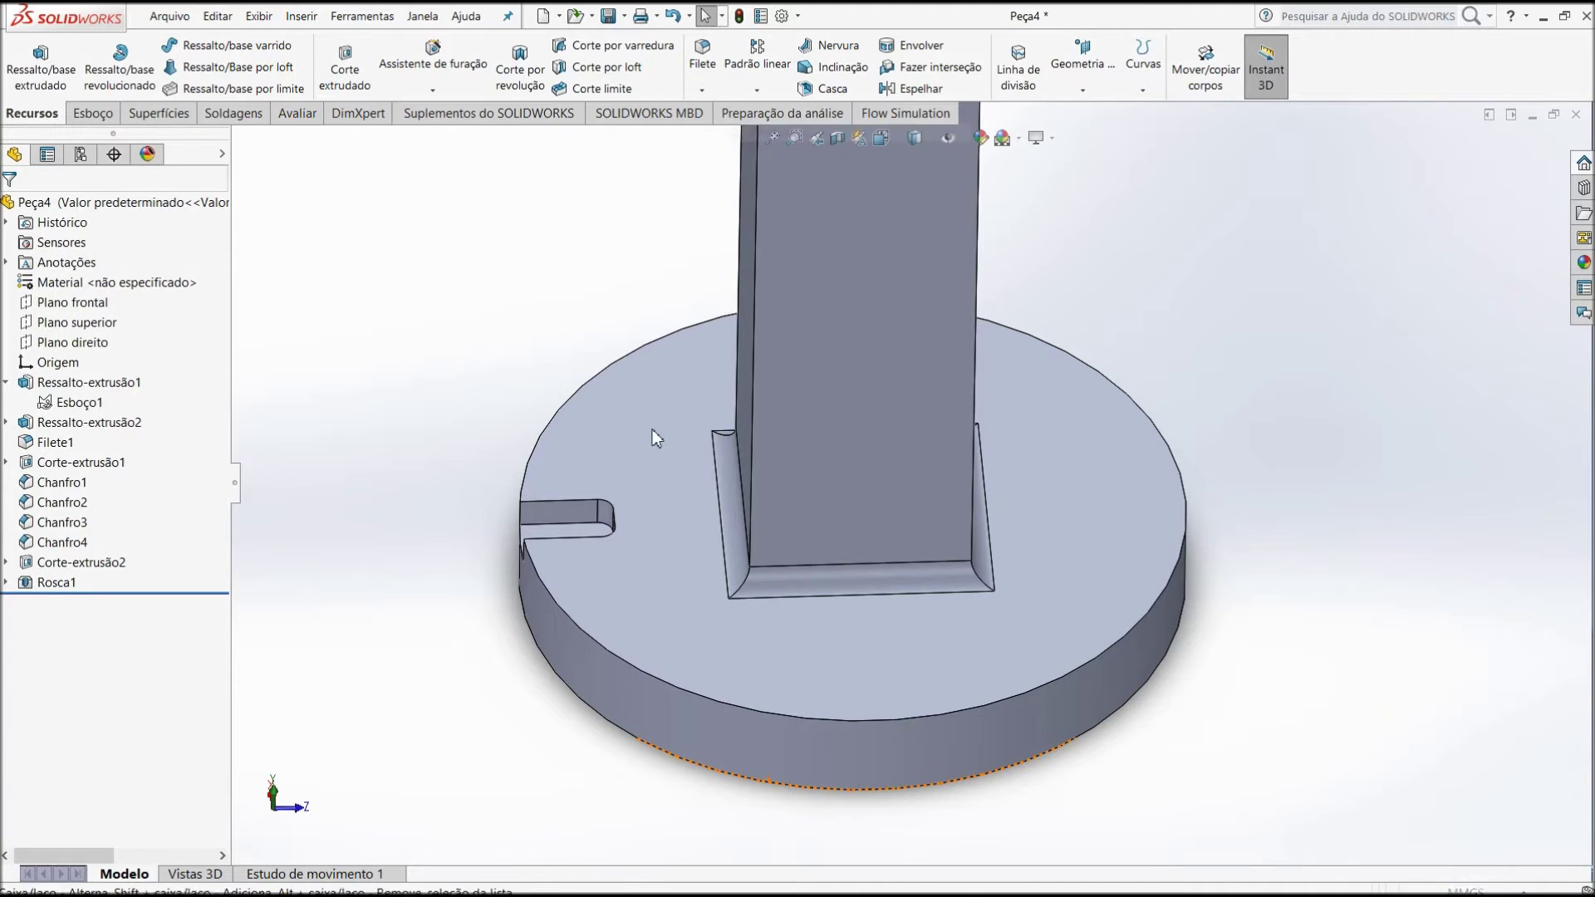
pyautogui.click(146, 279)
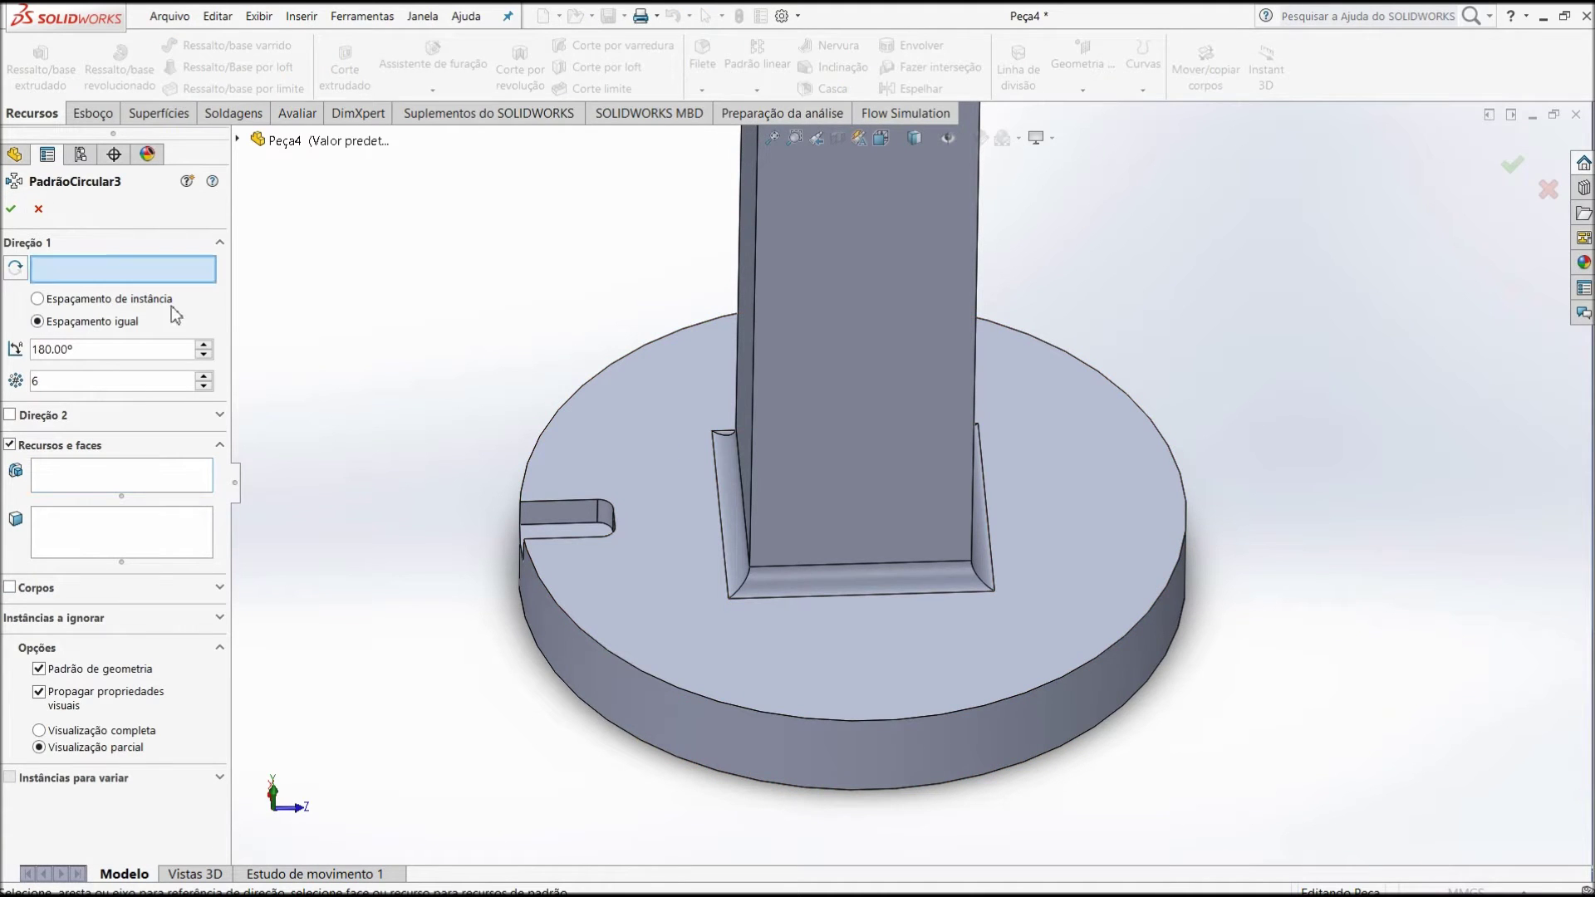
# - Pick the disk's top circular edge as axis and clear a mistakenly selected slot face
pyautogui.click(594, 645)
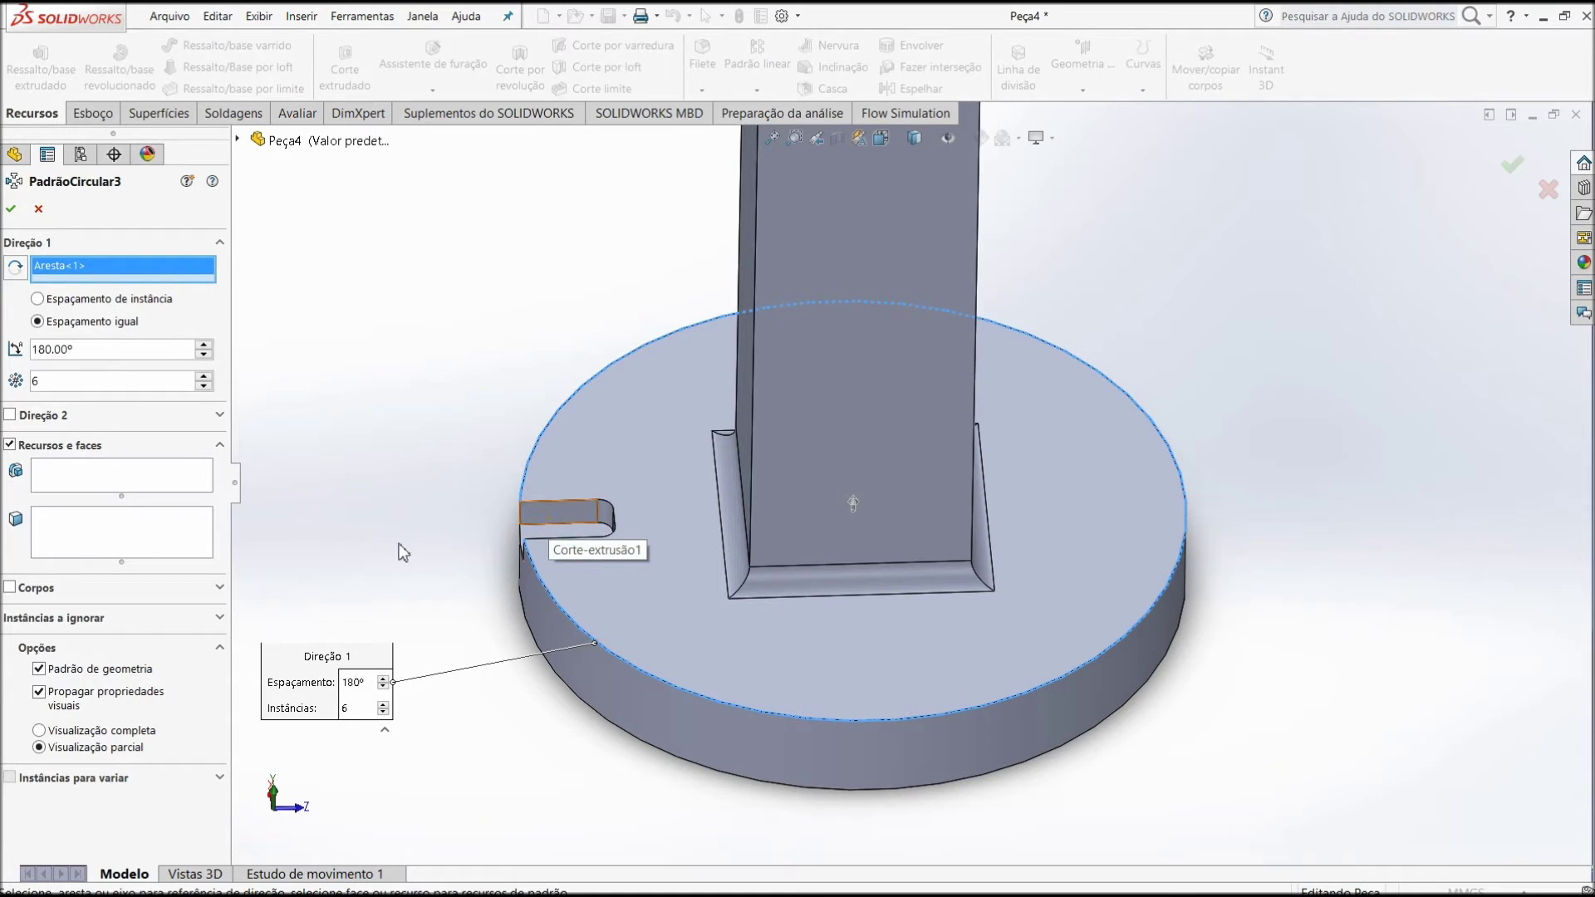
pyautogui.click(548, 522)
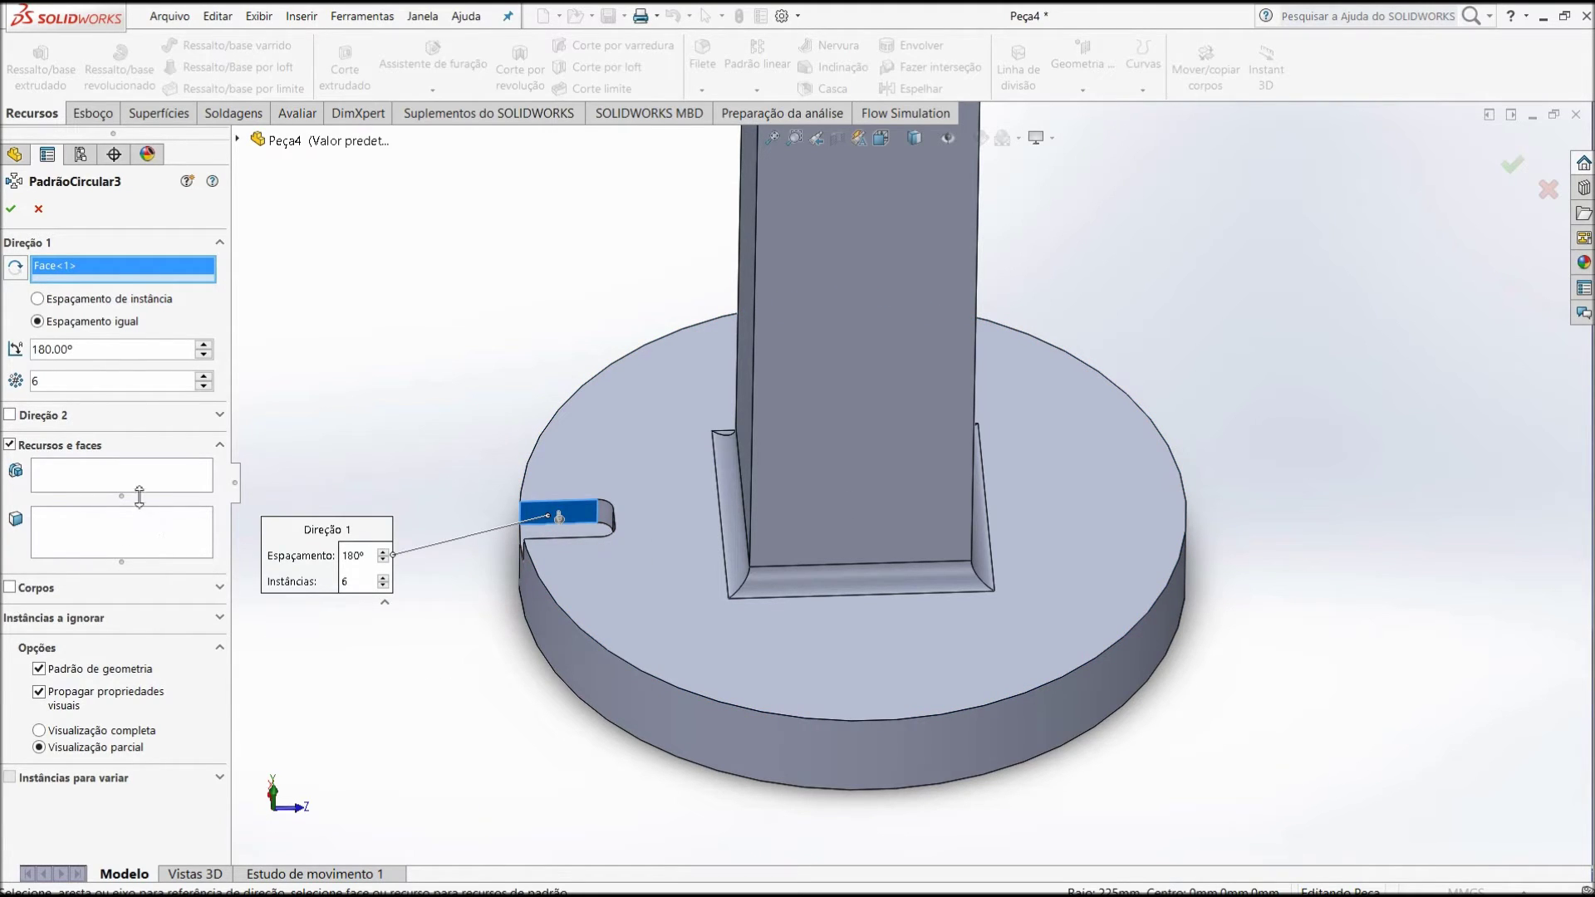
pyautogui.click(142, 478)
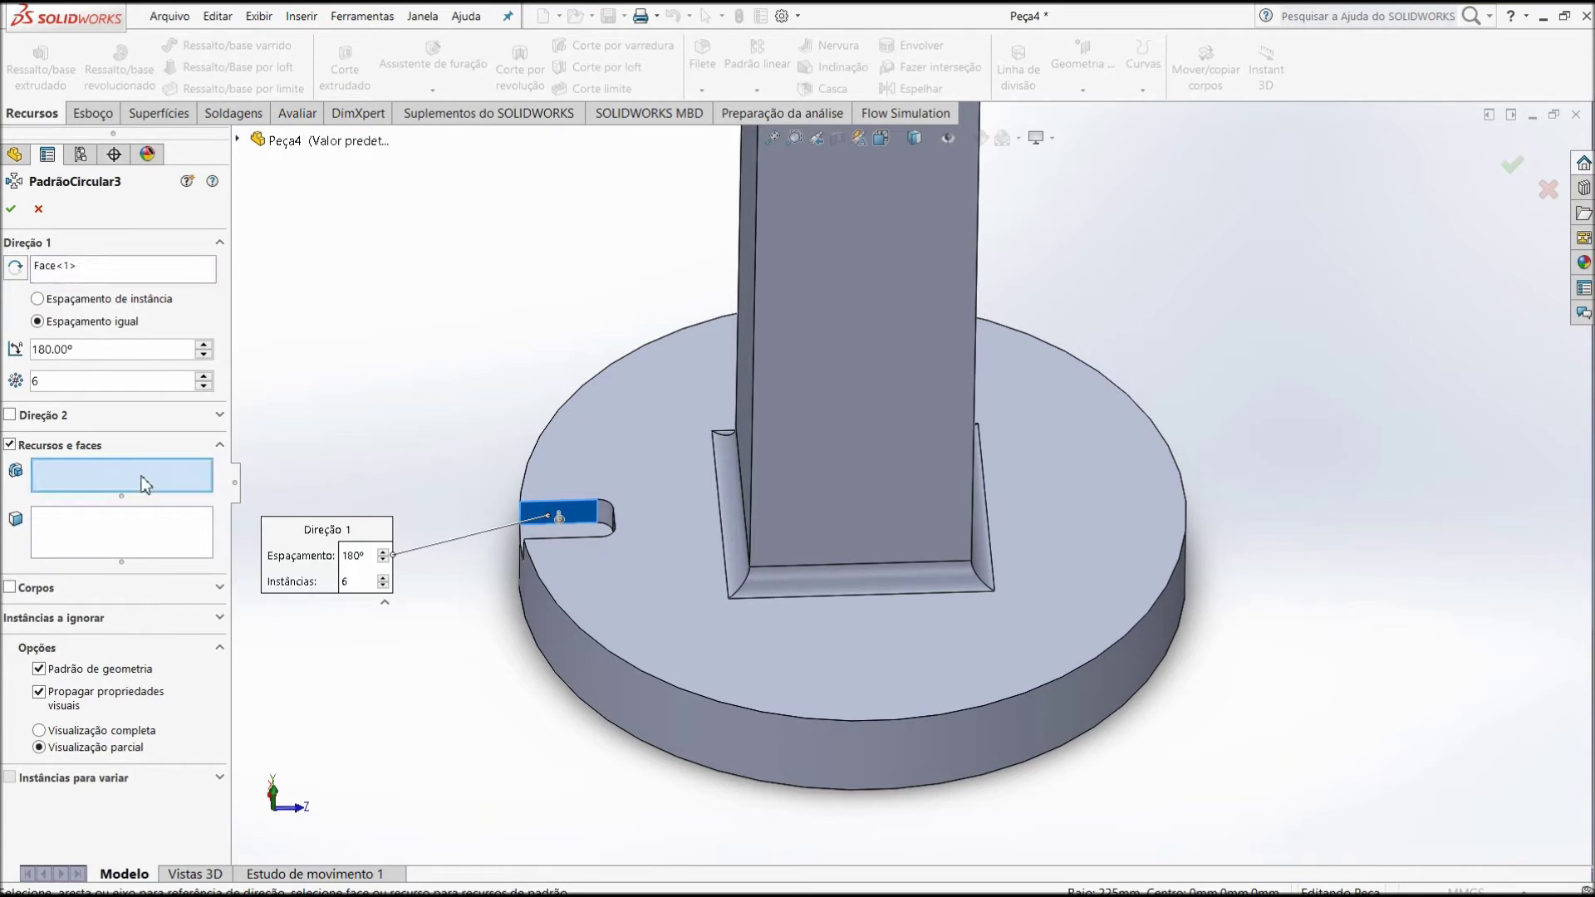
pyautogui.click(155, 546)
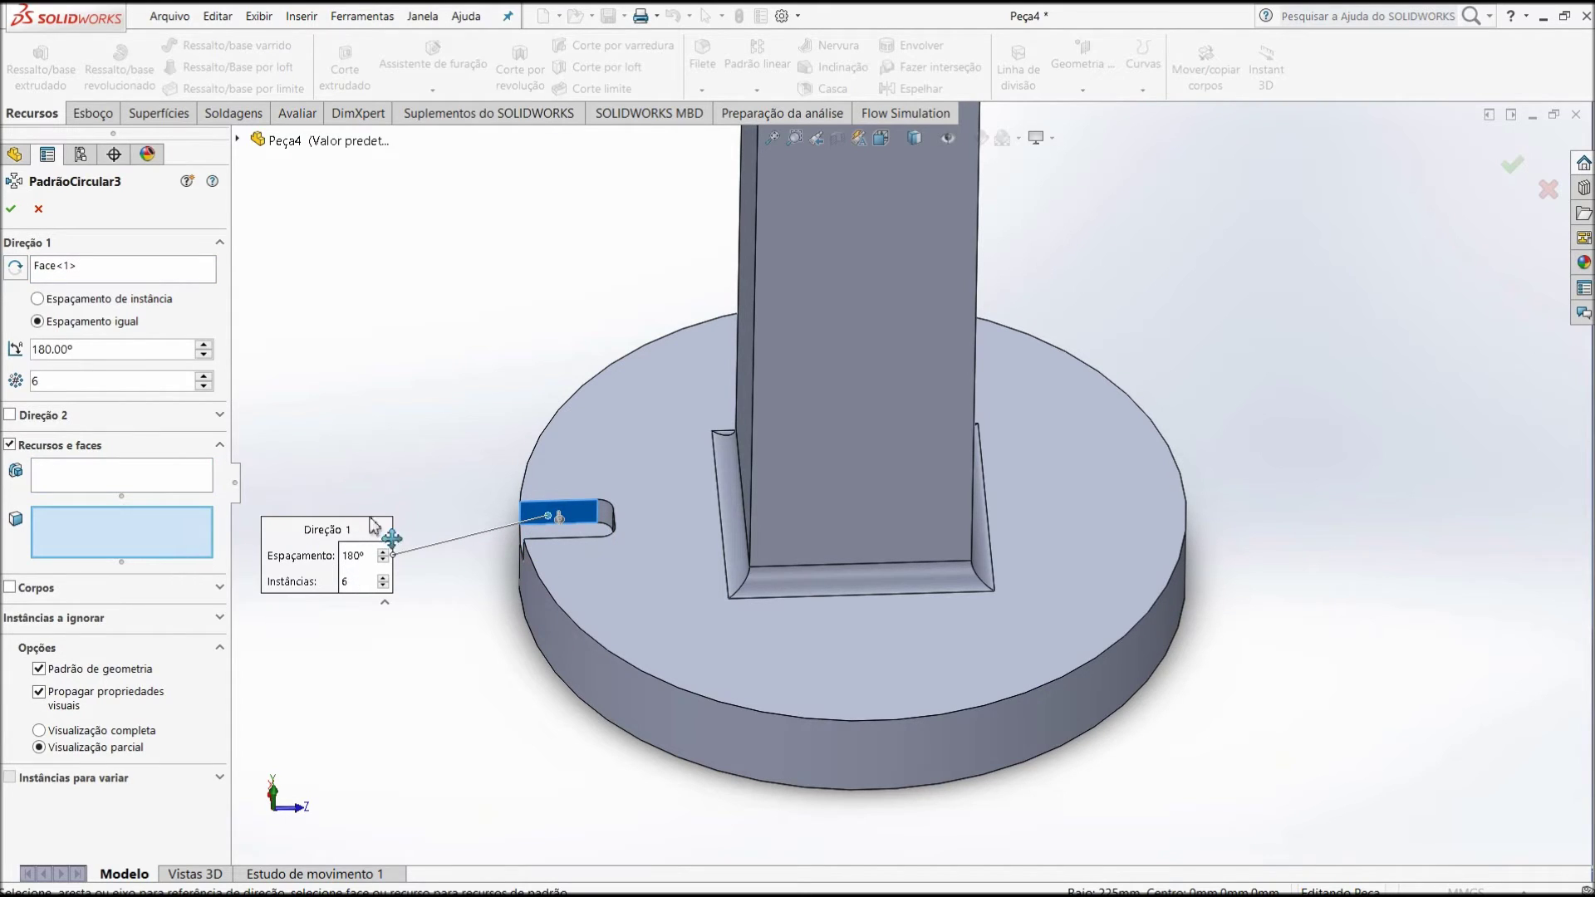
pyautogui.click(587, 519)
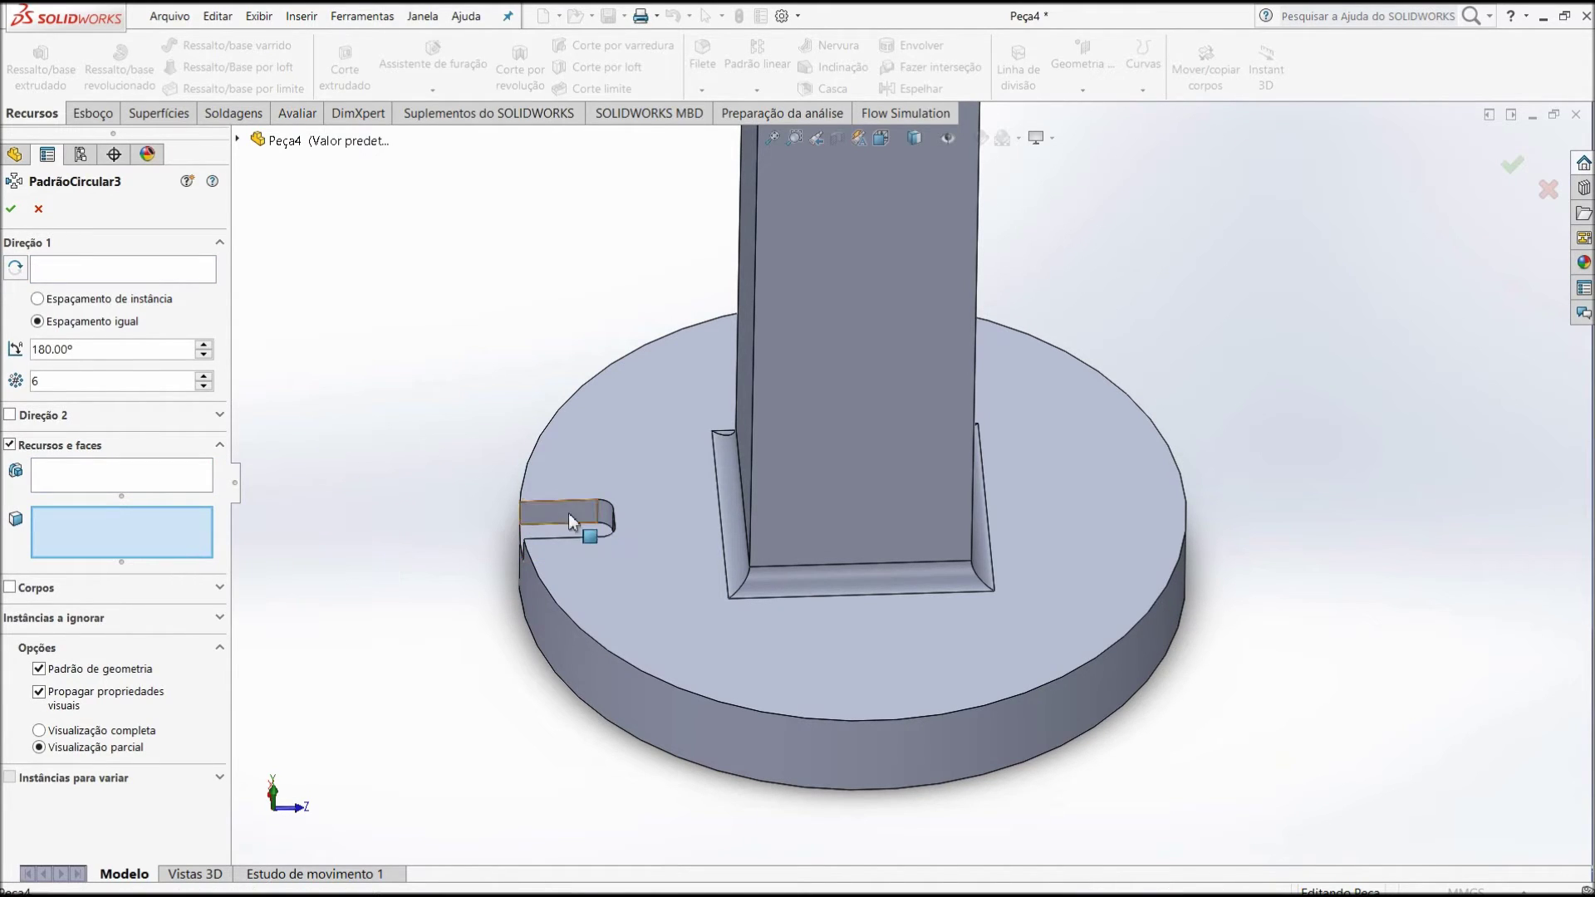
# - Reselect the disk's top edge as axis and Corte-extrusão1 as the patterned feature
pyautogui.click(83, 274)
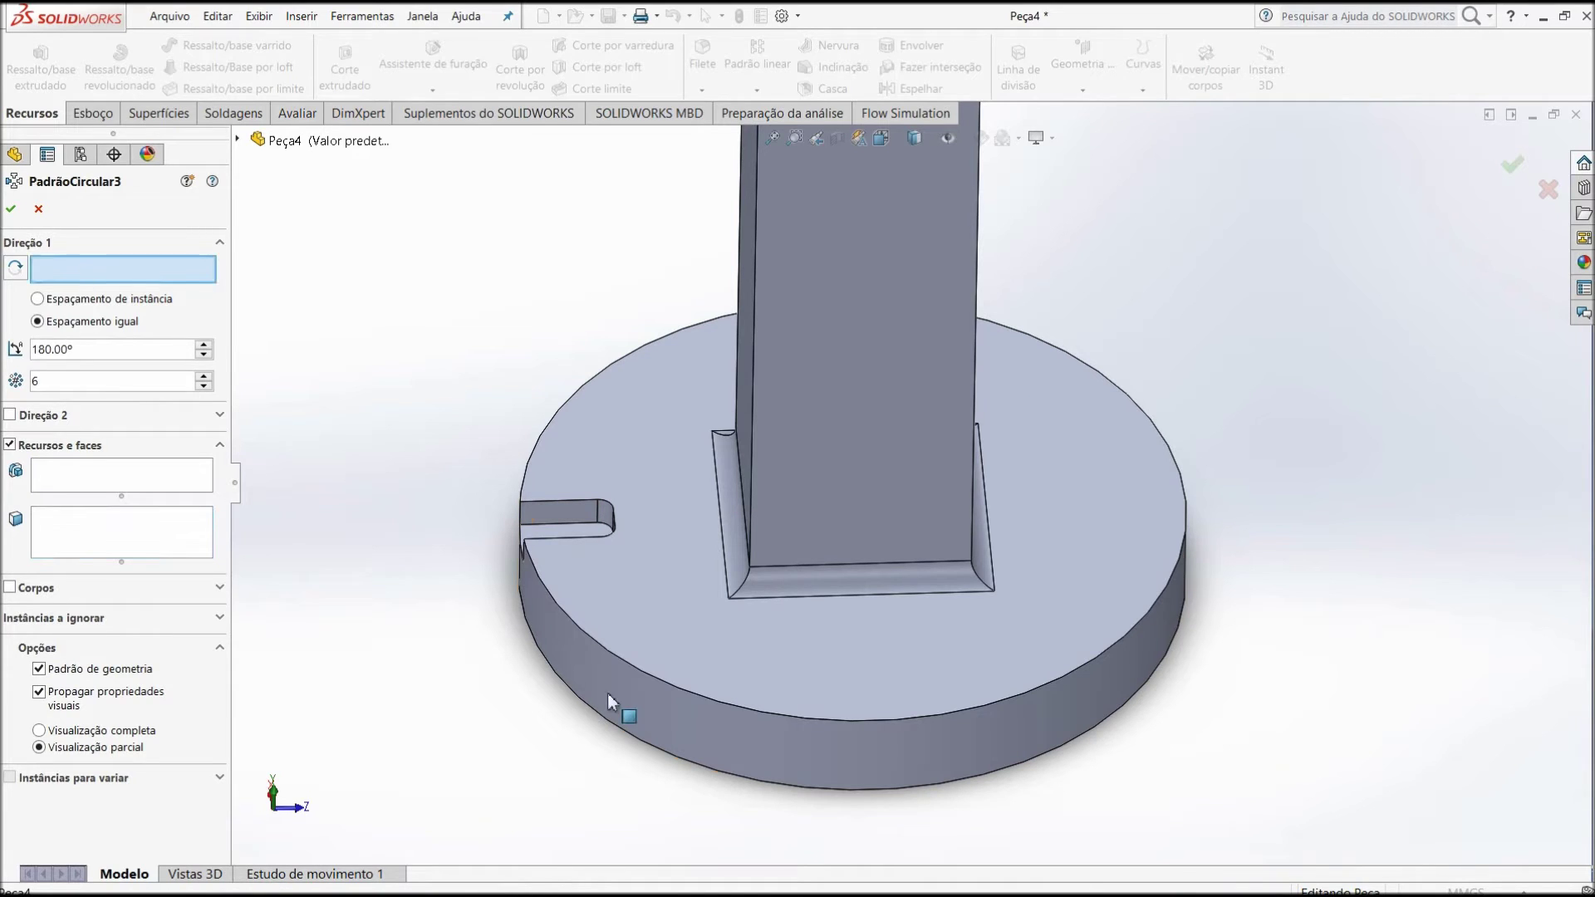
pyautogui.click(729, 704)
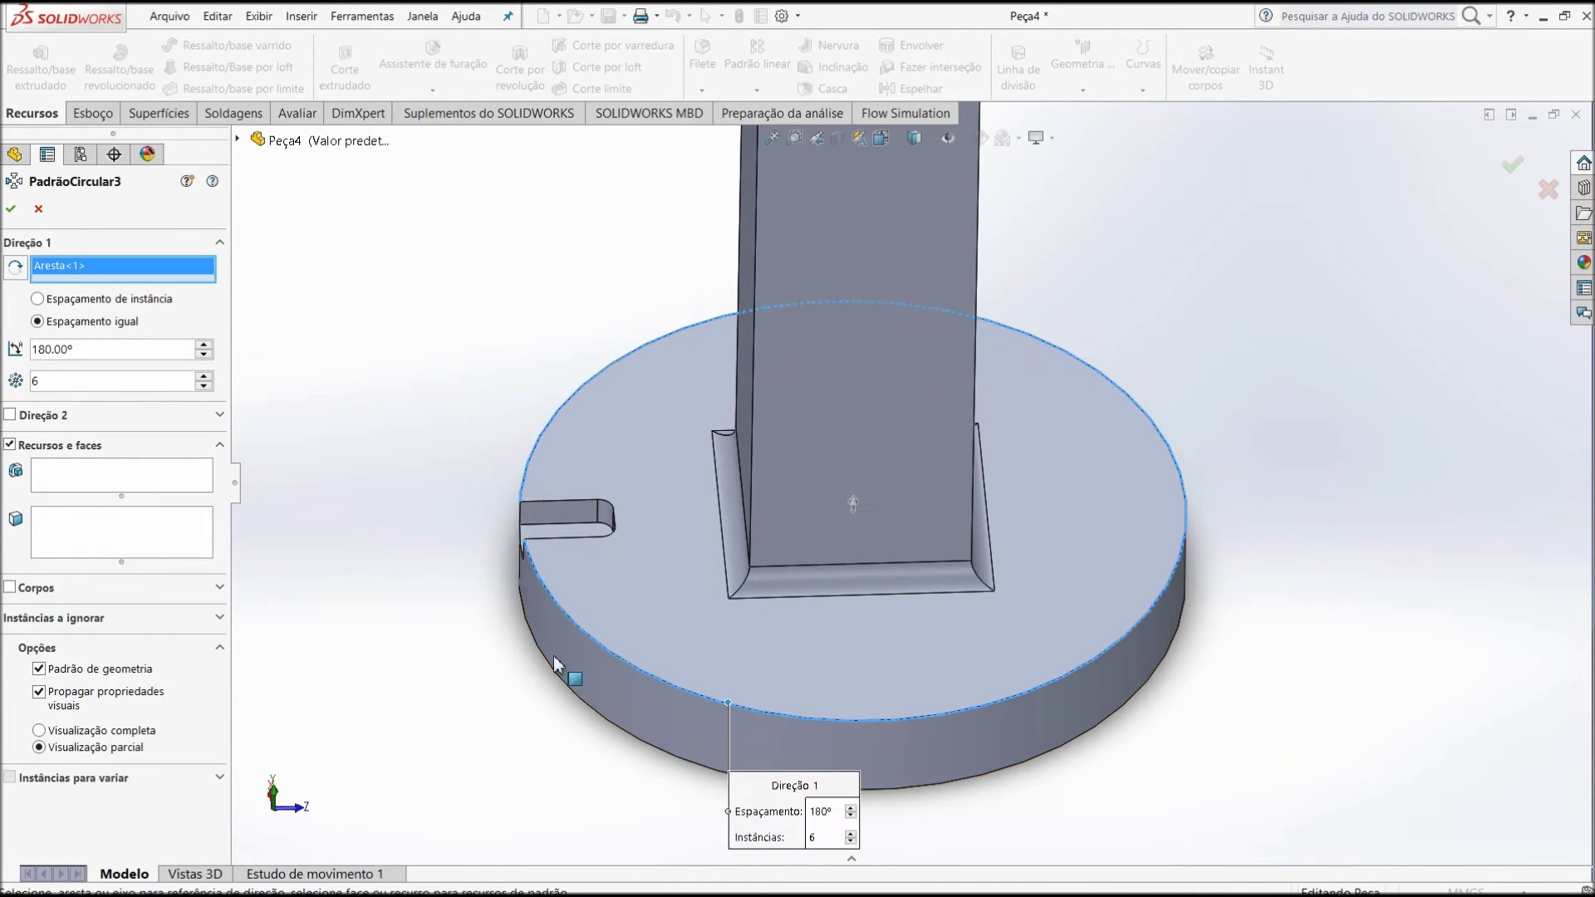
pyautogui.click(123, 493)
pyautogui.click(551, 515)
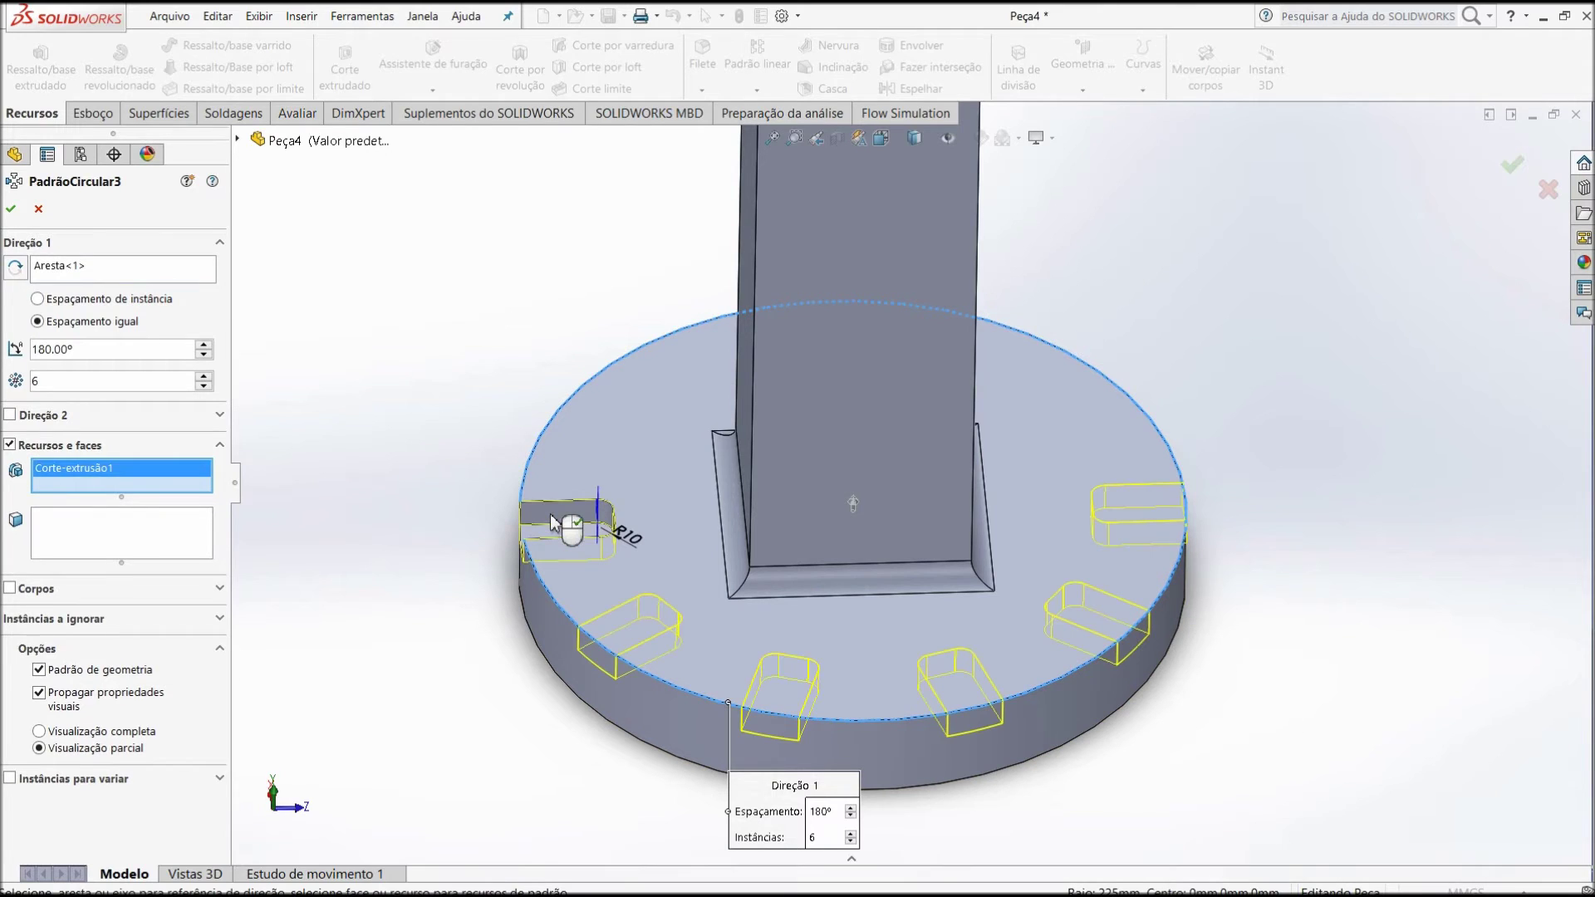
pyautogui.moveTo(387, 683)
pyautogui.mouseDown(button='middle')
pyautogui.moveTo(332, 712)
pyautogui.moveTo(338, 687)
pyautogui.mouseUp(button='middle')
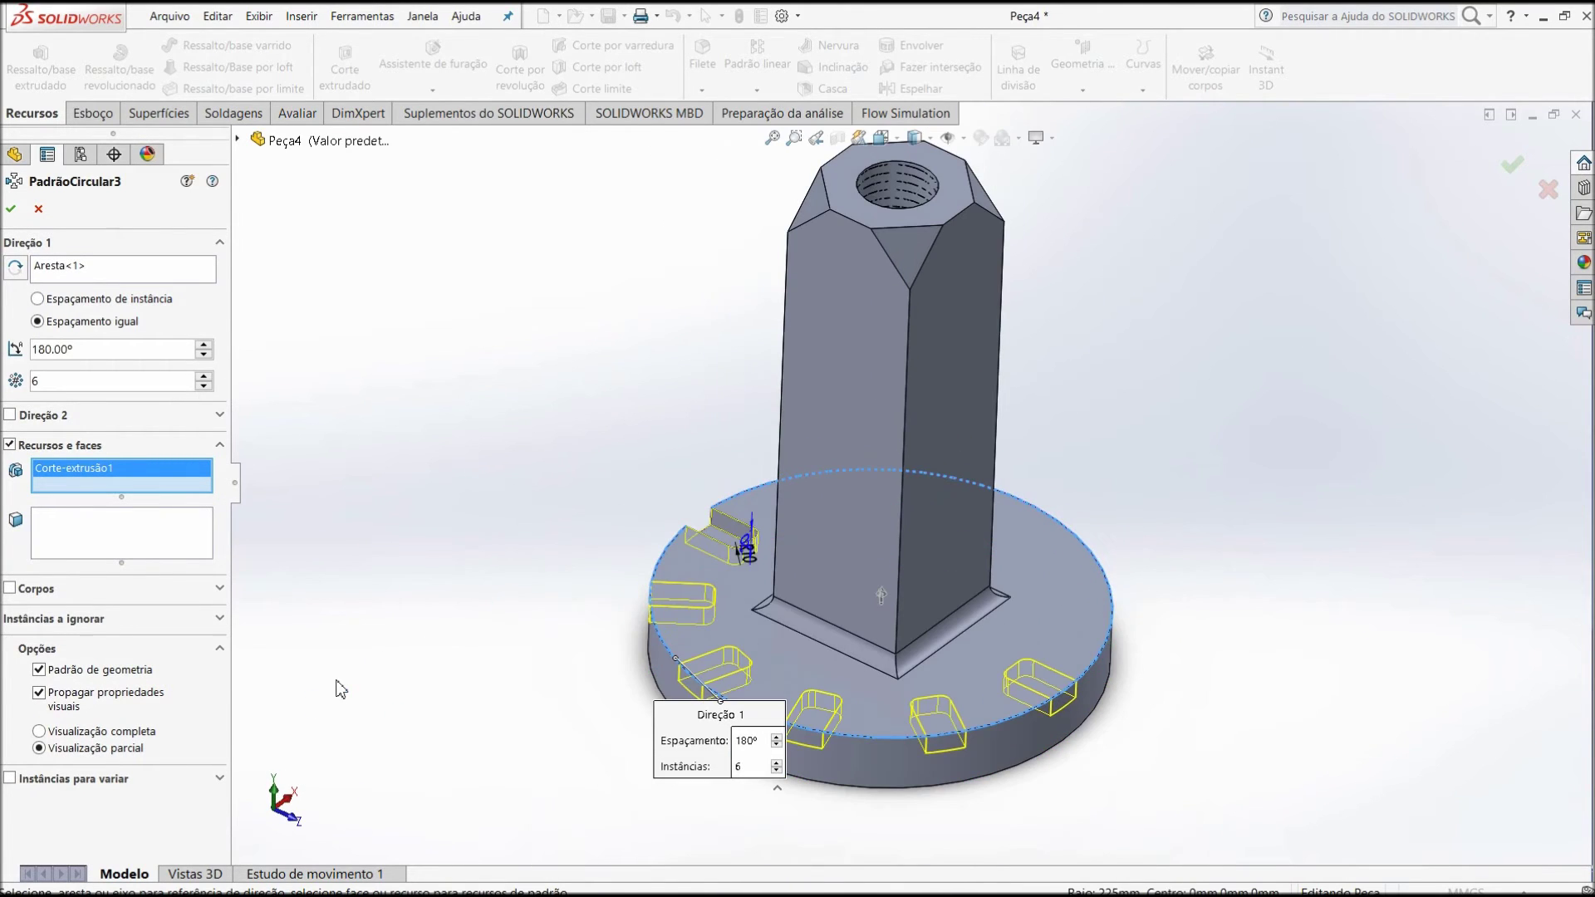
pyautogui.moveTo(573, 707)
pyautogui.mouseDown(button='middle')
pyautogui.moveTo(551, 695)
pyautogui.moveTo(559, 715)
pyautogui.mouseUp(button='middle')
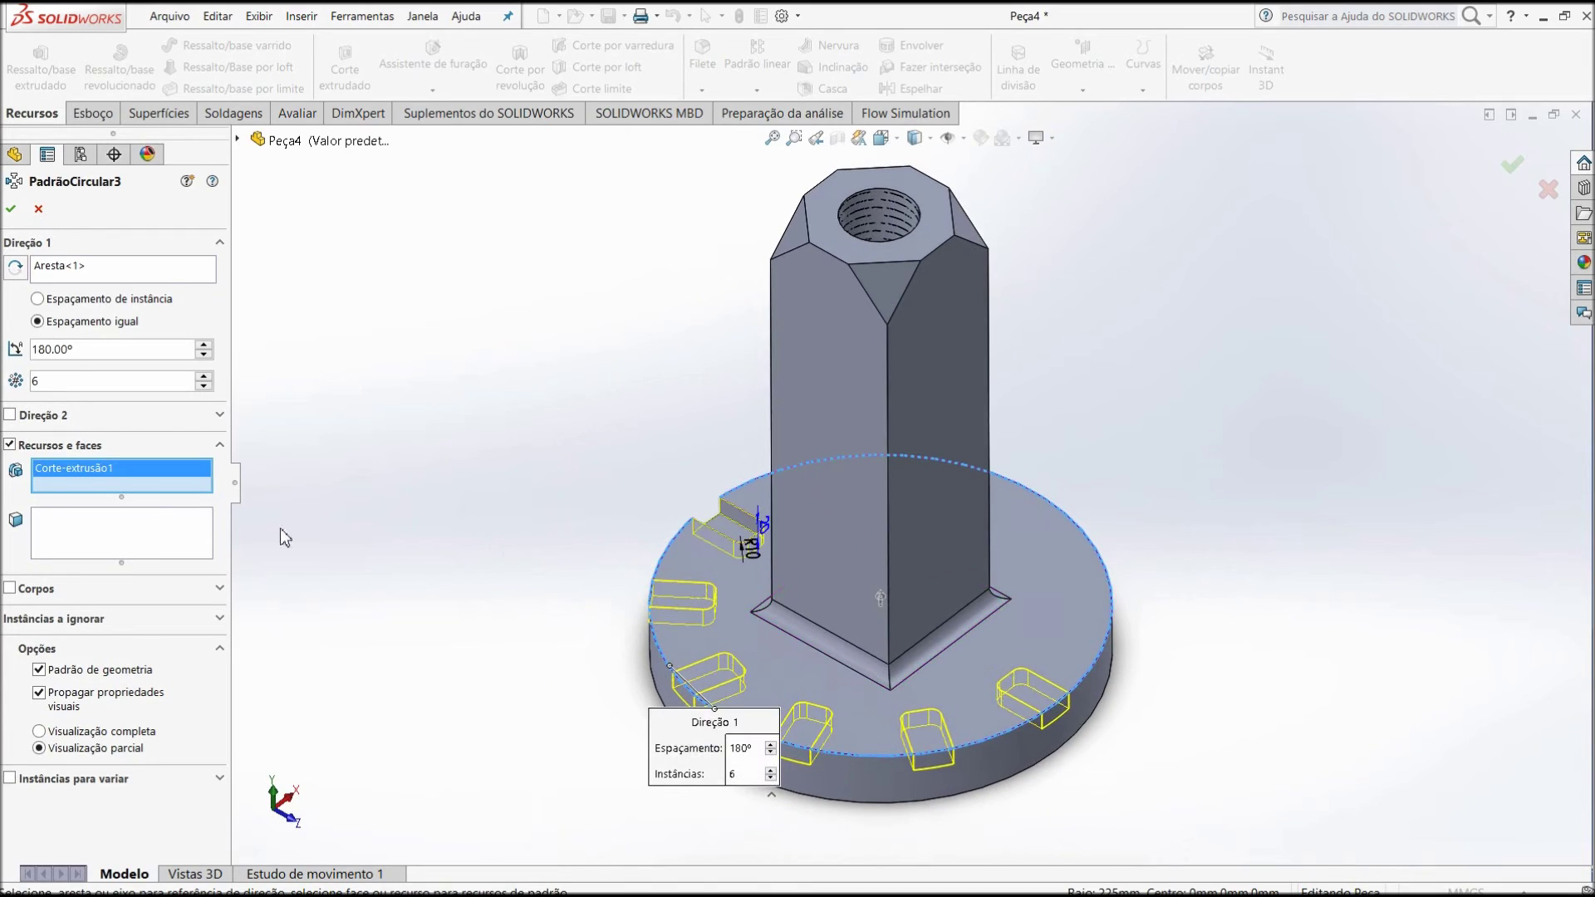
# - Set Direção 1 to 9 instances and enable Direção 2 with a 180° angle
pyautogui.click(203, 377)
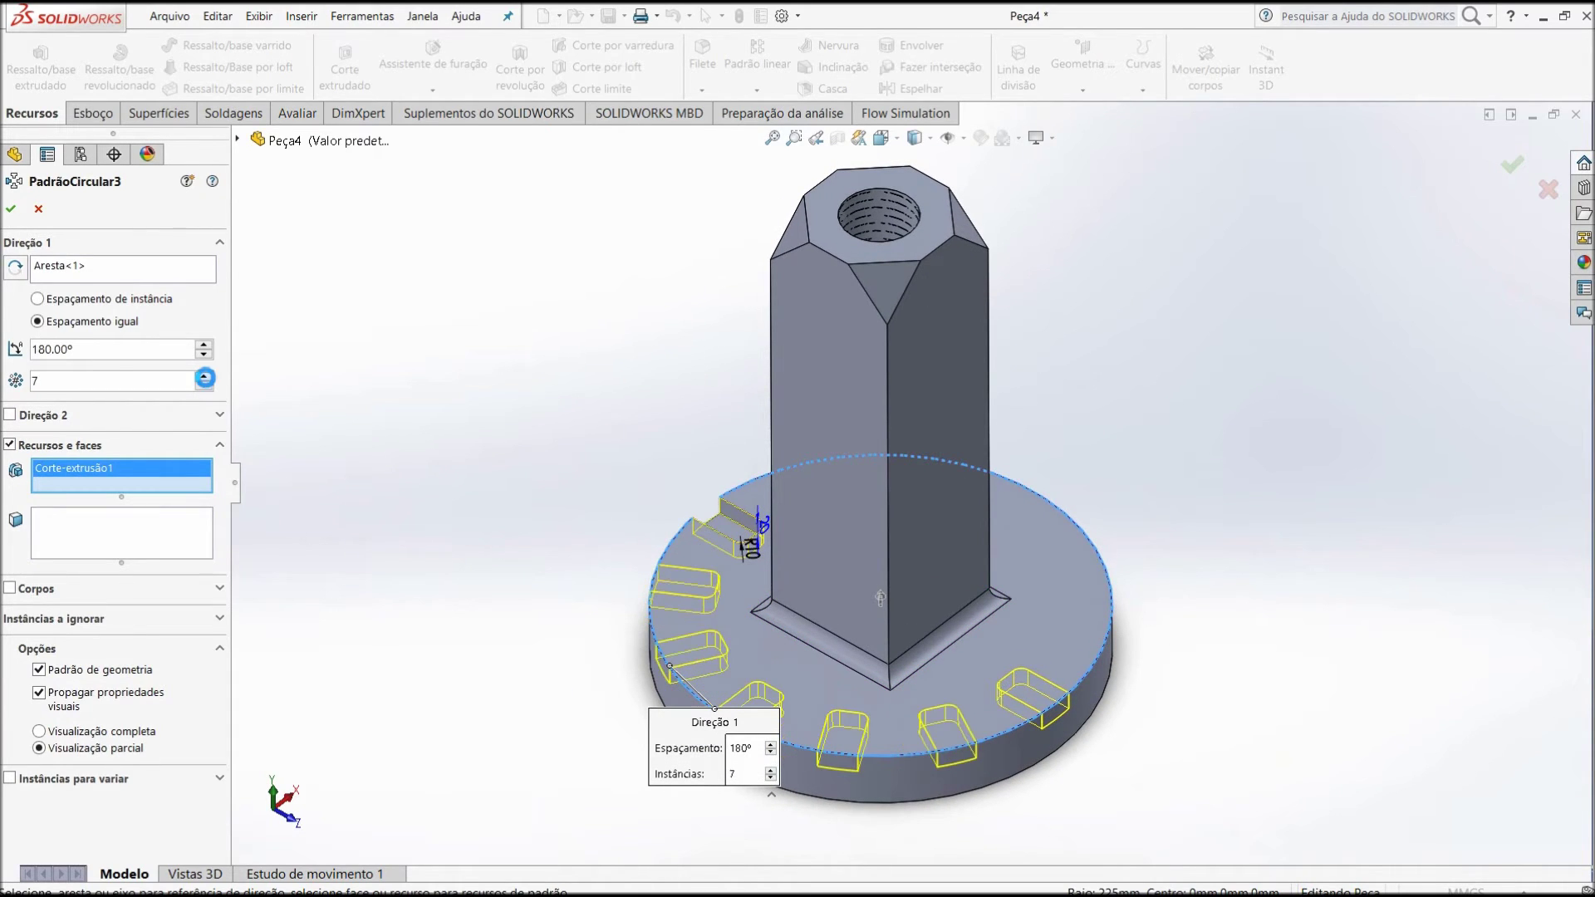
pyautogui.click(204, 376)
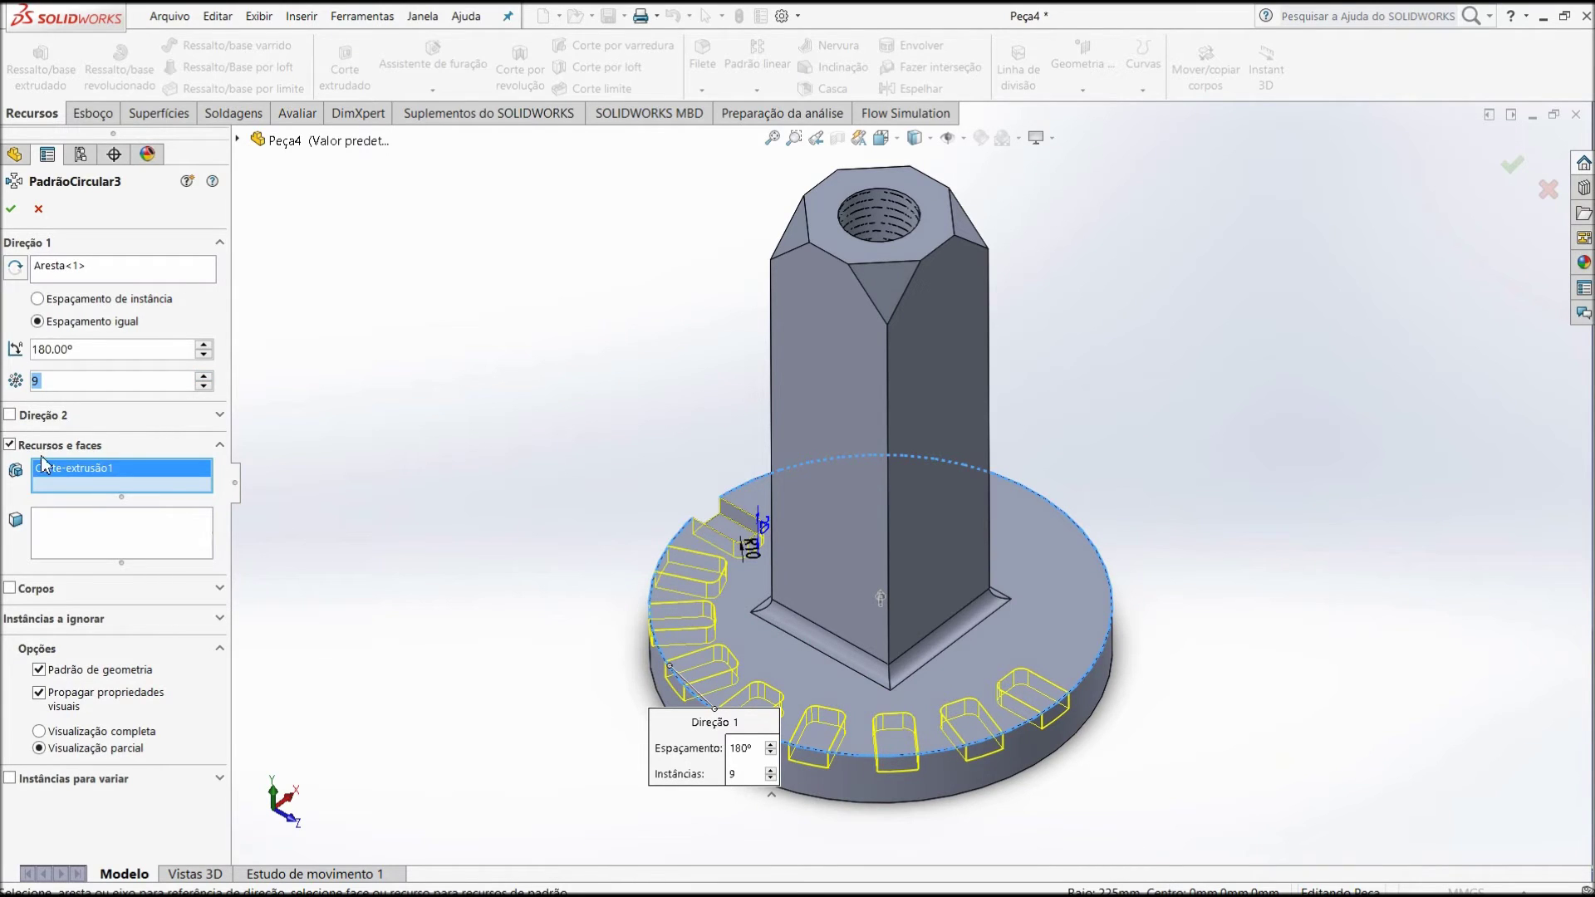
pyautogui.click(12, 415)
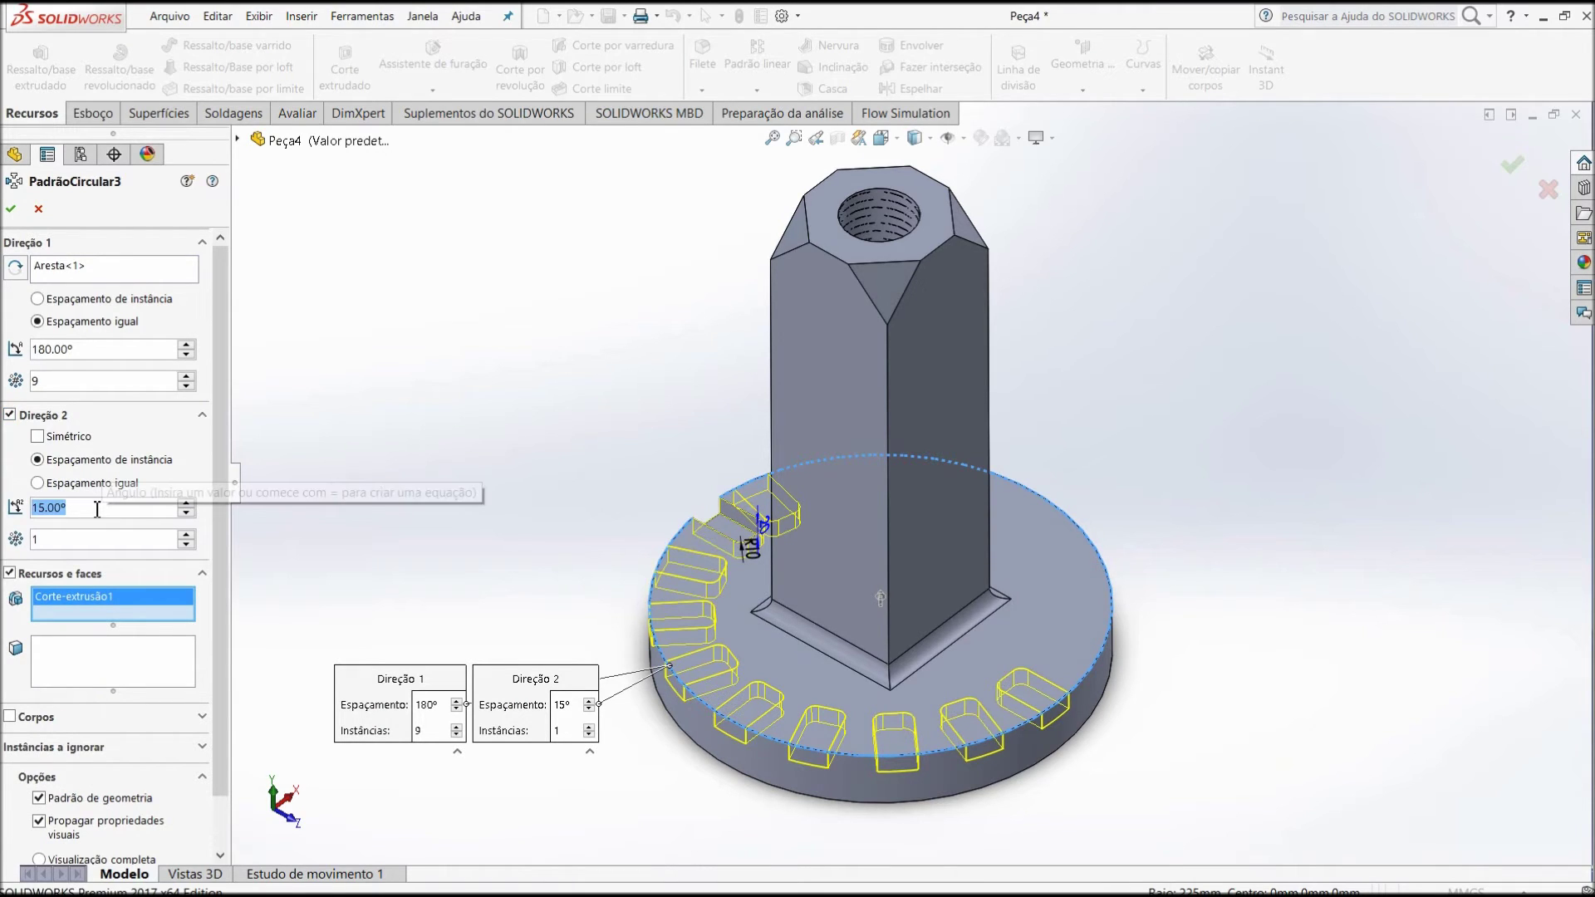
pyautogui.write('180')
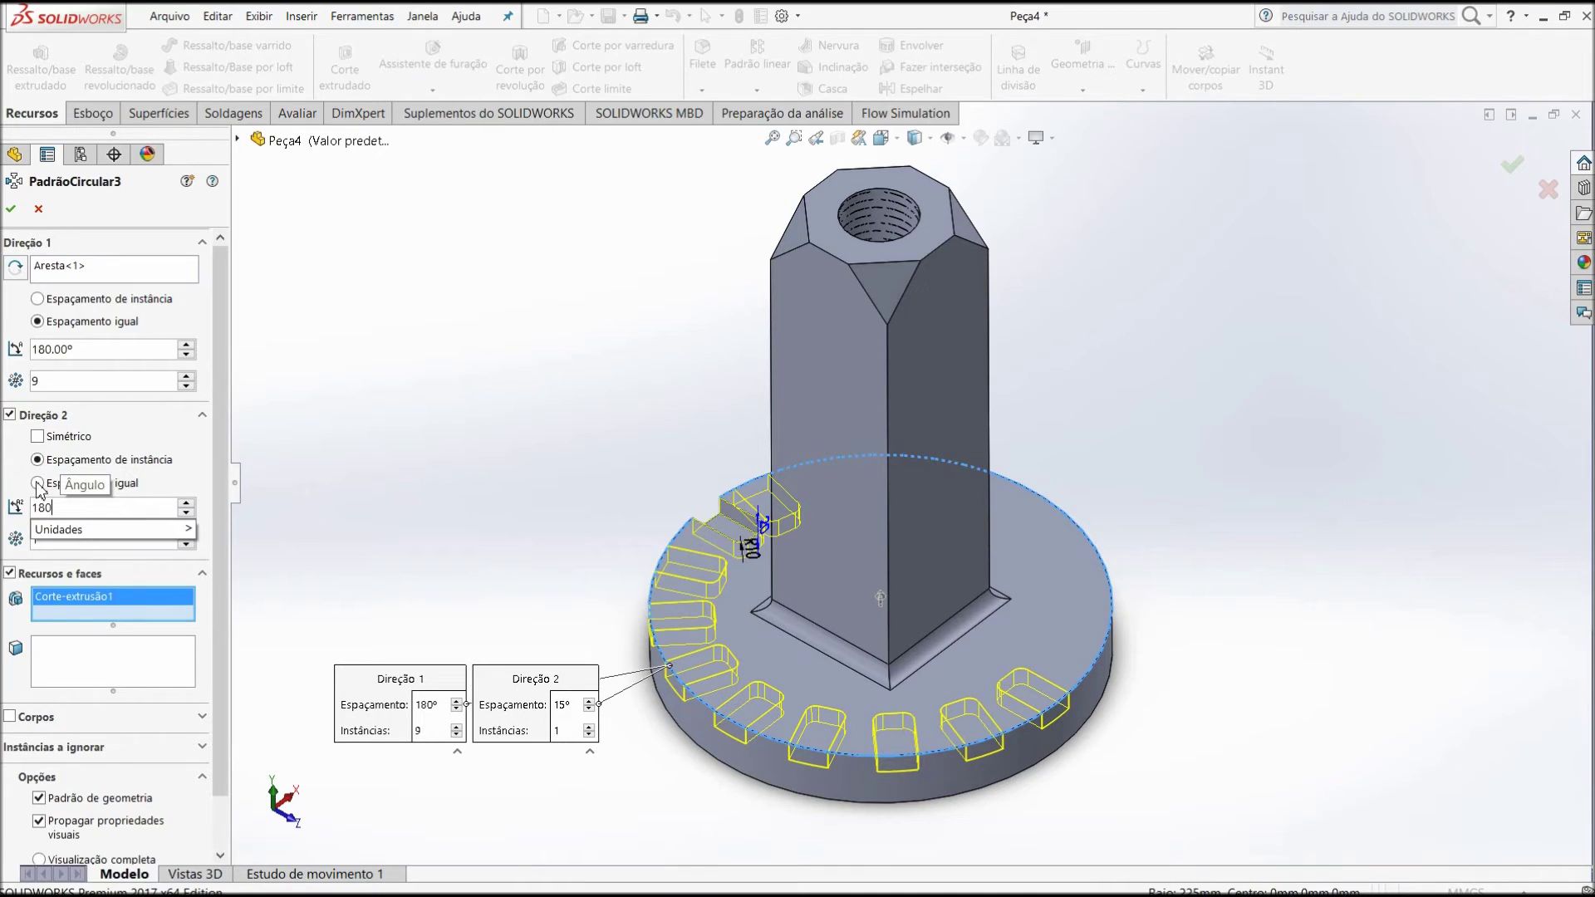
pyautogui.press('Return')
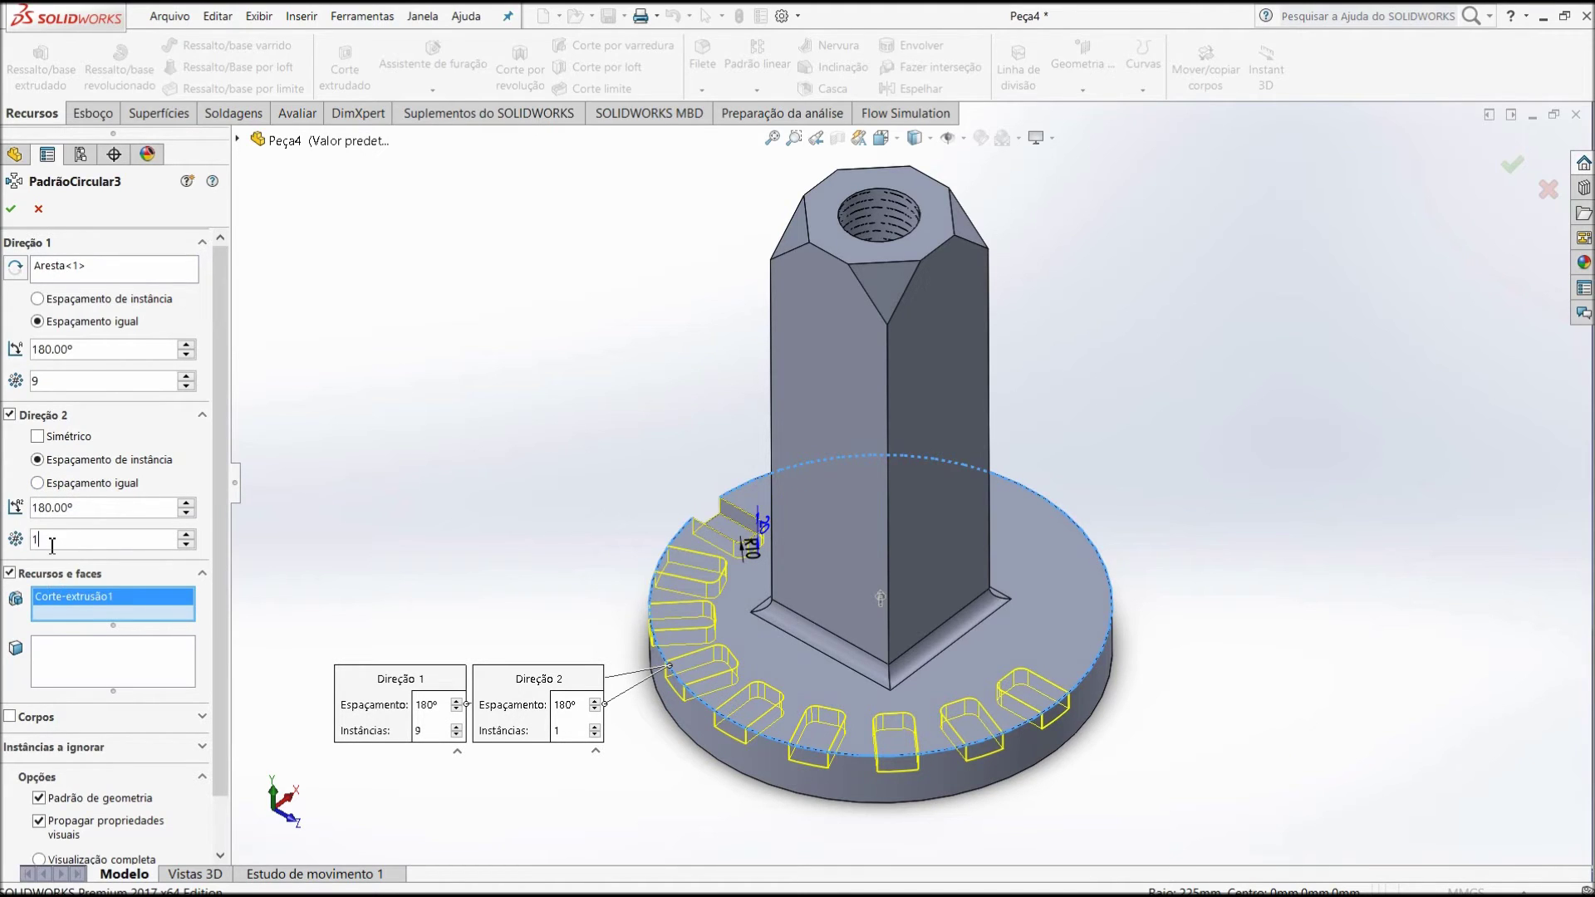
# - Give Direção 2 six equally spaced instances and confirm PadrãoCircular3
pyautogui.write('5')
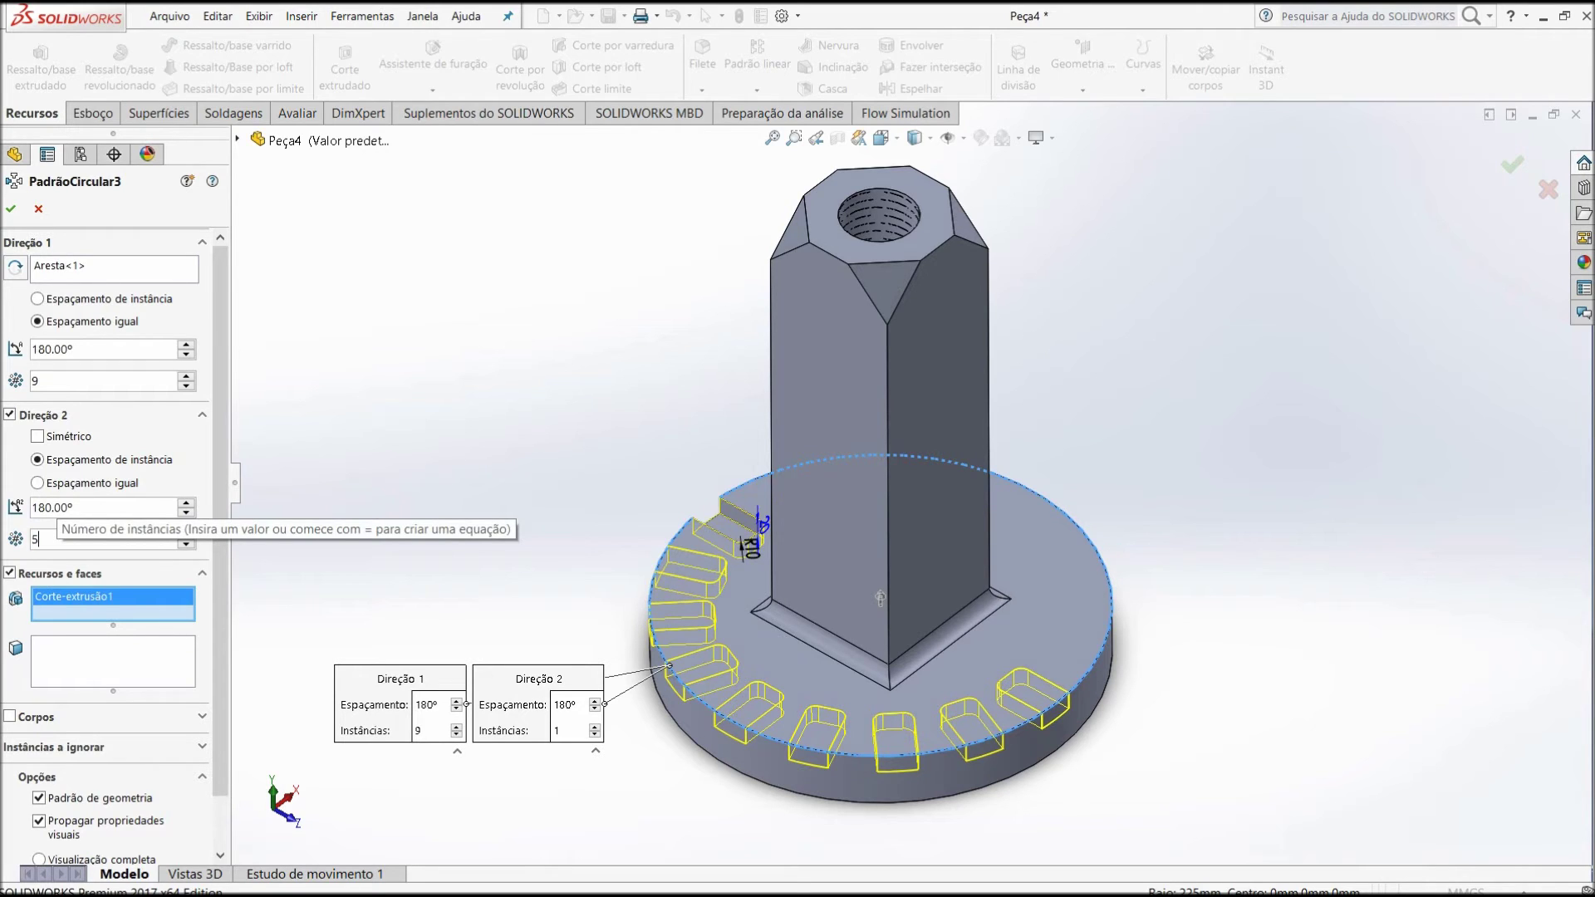
pyautogui.press('Return')
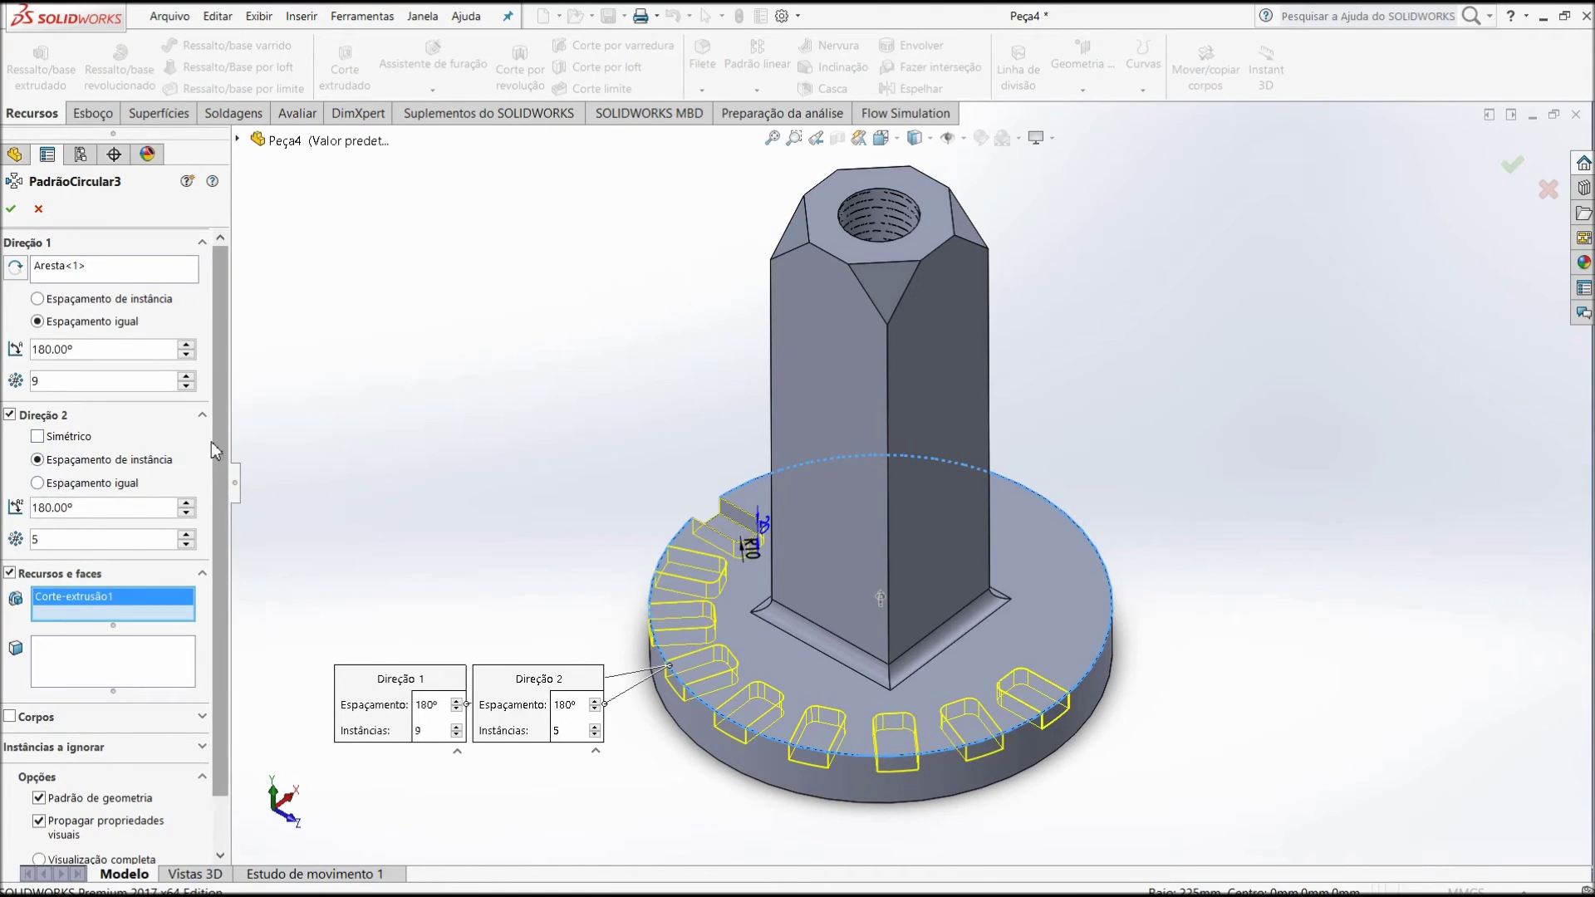
pyautogui.click(38, 484)
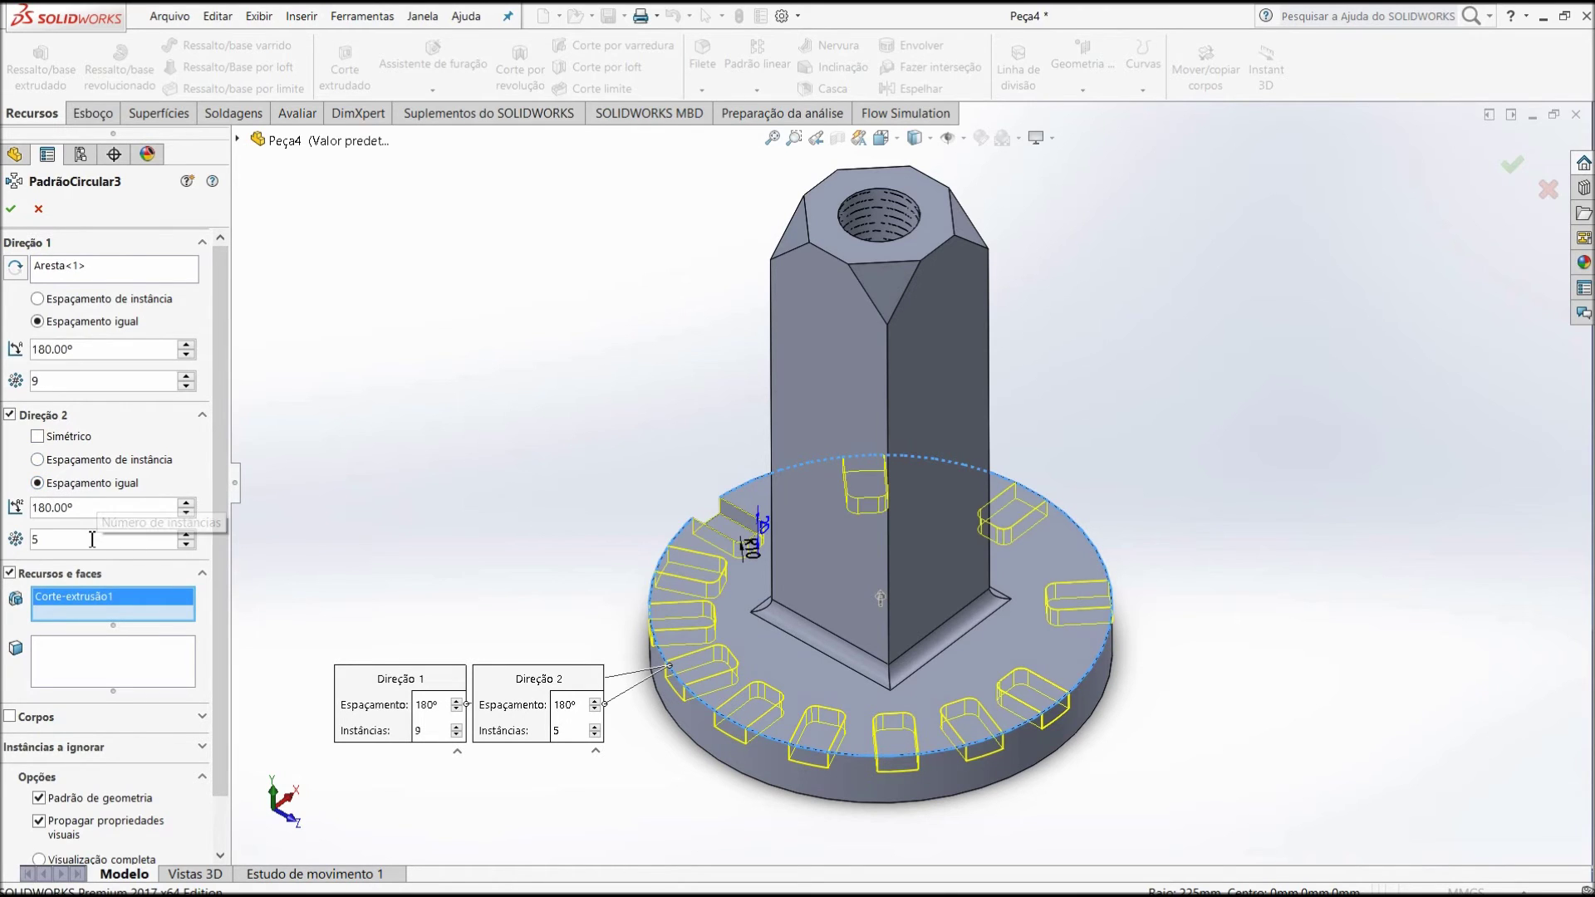
pyautogui.click(189, 534)
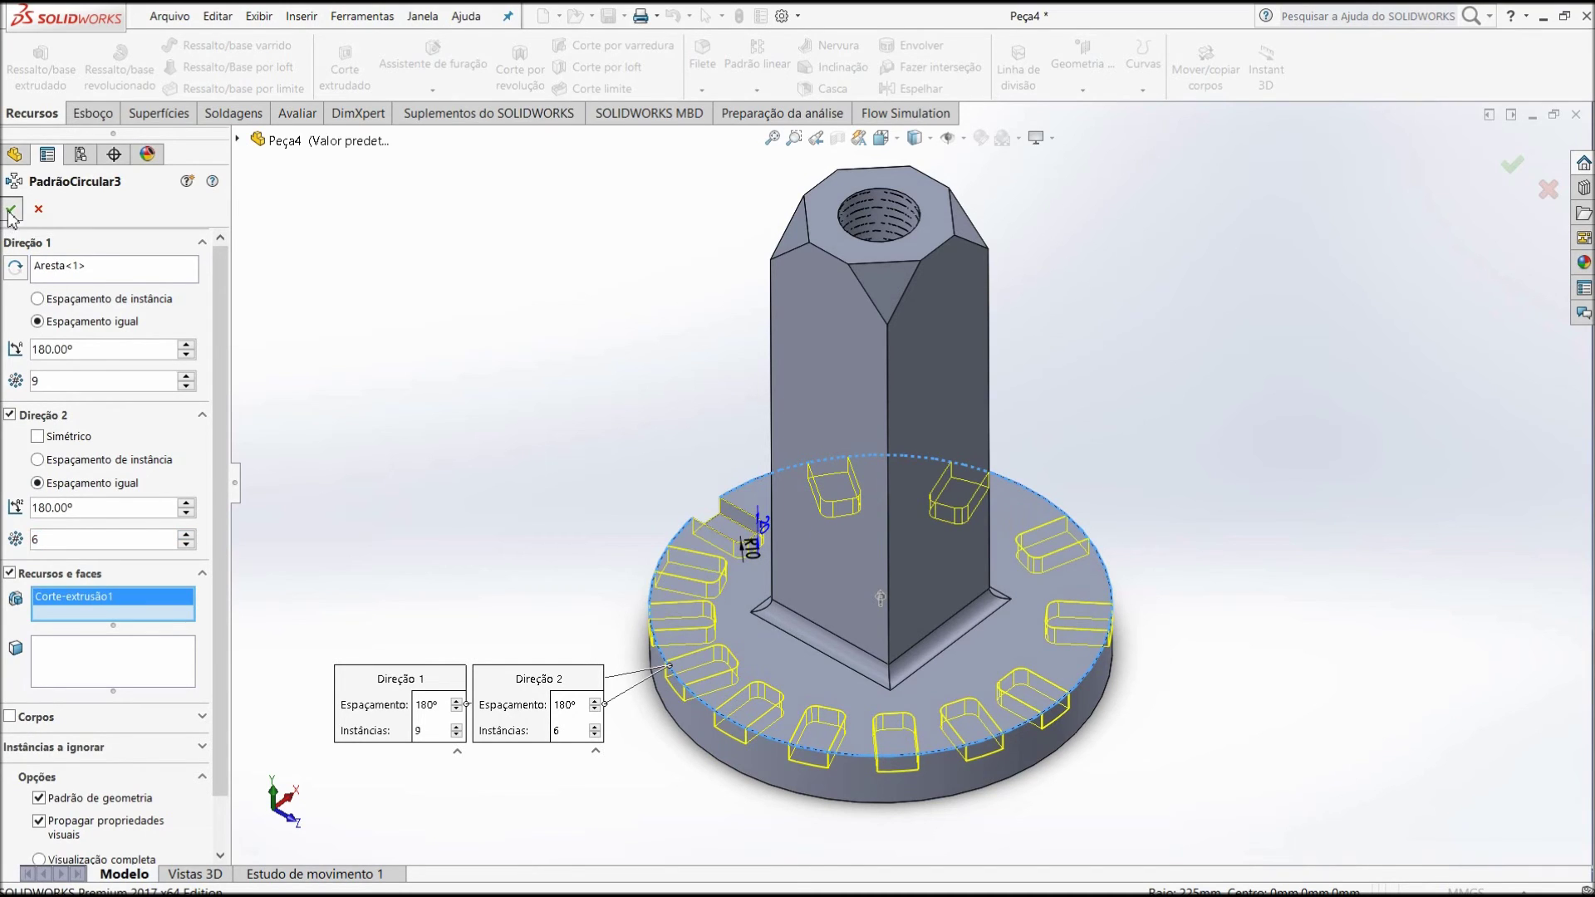
pyautogui.press('Return')
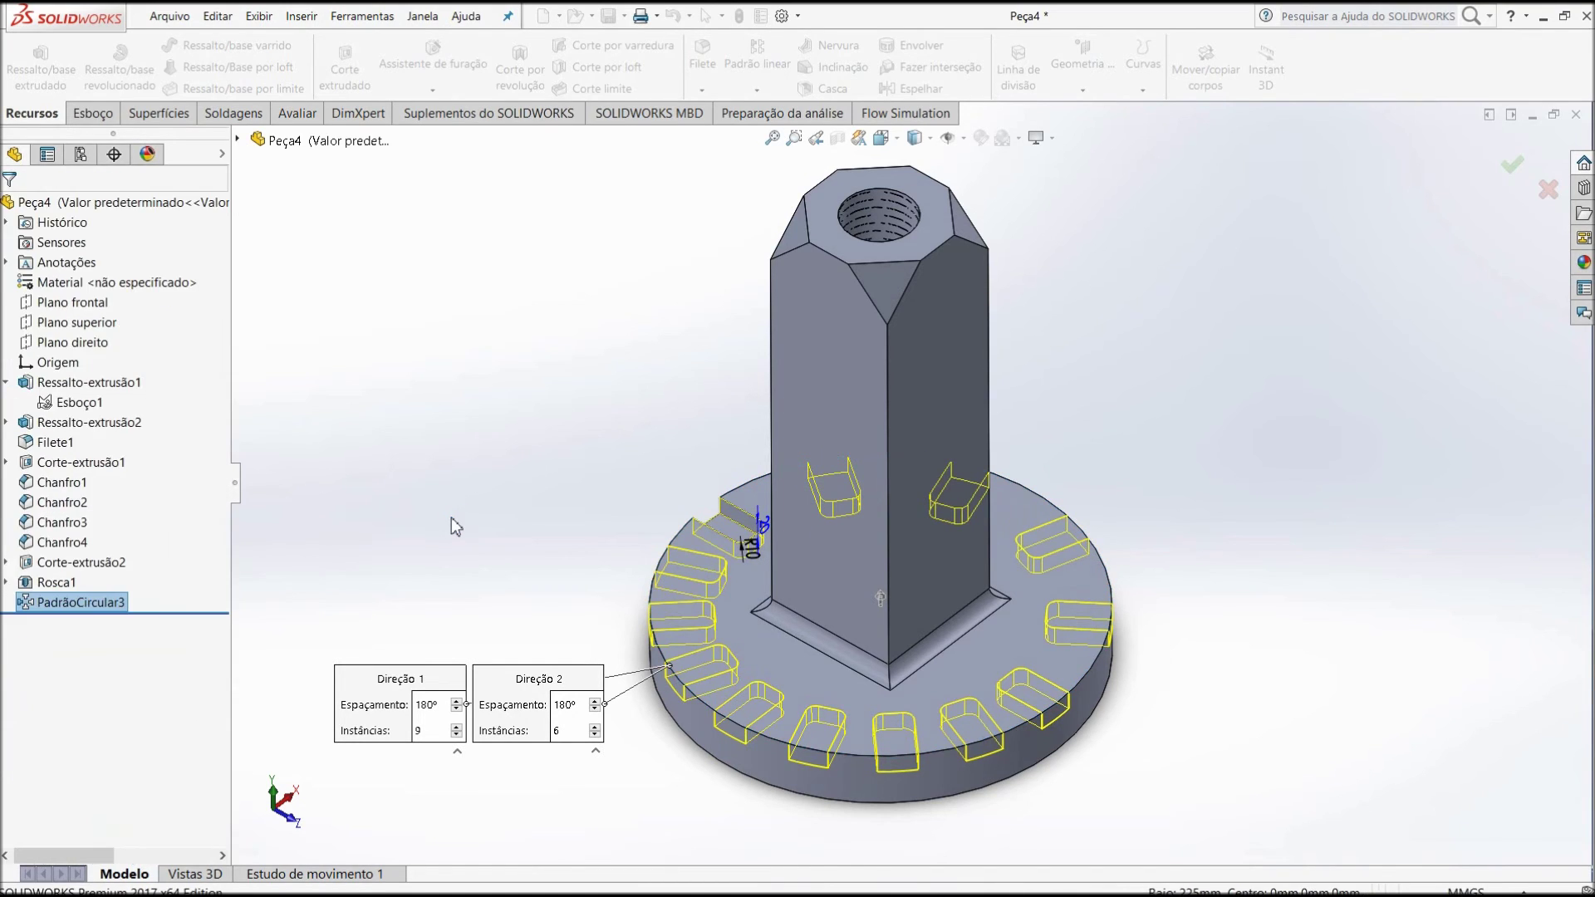
pyautogui.moveTo(575, 475)
pyautogui.mouseDown(button='middle')
pyautogui.moveTo(551, 665)
pyautogui.moveTo(648, 549)
pyautogui.moveTo(1092, 499)
pyautogui.moveTo(840, 825)
pyautogui.moveTo(799, 617)
pyautogui.moveTo(800, 748)
pyautogui.moveTo(733, 613)
pyautogui.moveTo(737, 776)
pyautogui.moveTo(755, 775)
pyautogui.moveTo(815, 647)
pyautogui.mouseUp(button='middle')
pyautogui.click(881, 138)
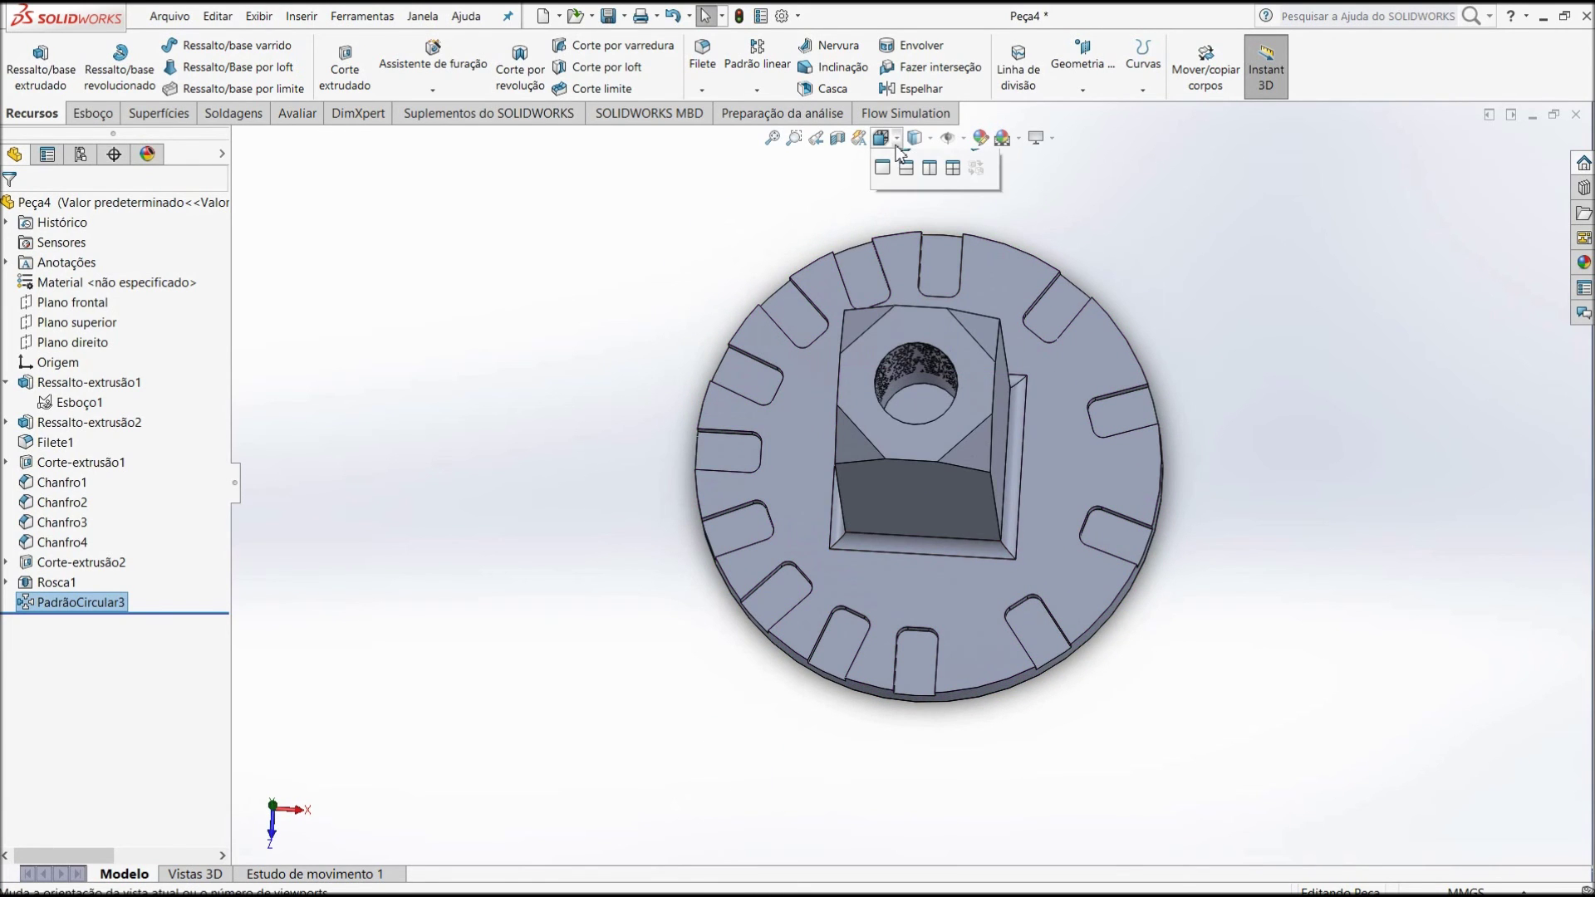
pyautogui.click(900, 177)
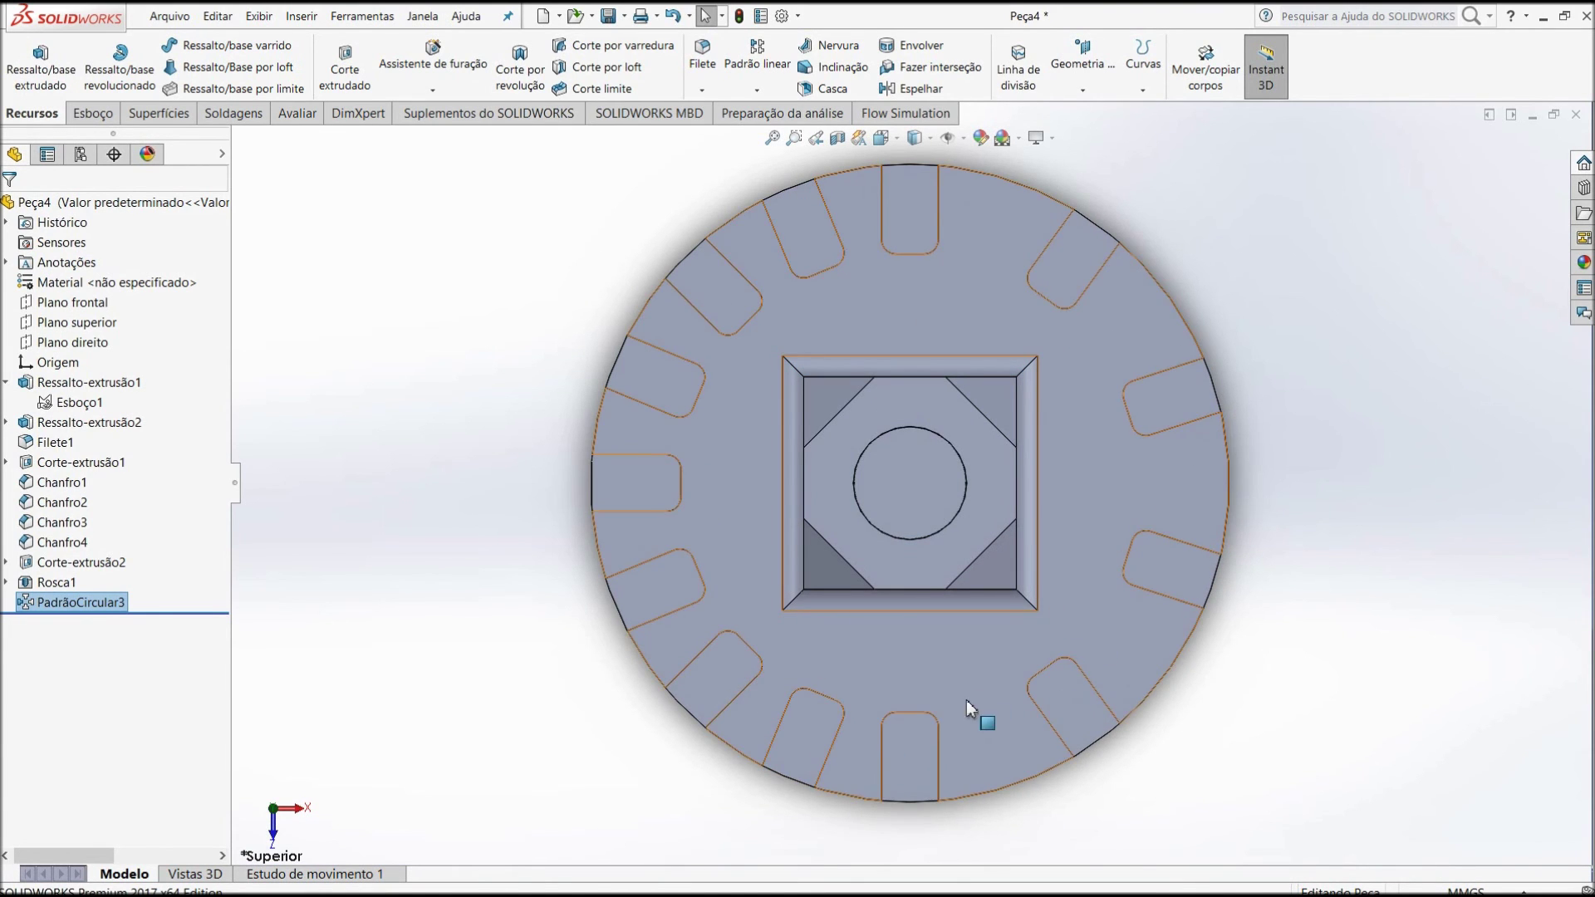
pyautogui.moveTo(965, 700)
pyautogui.mouseDown(button='middle')
pyautogui.moveTo(956, 509)
pyautogui.moveTo(967, 711)
pyautogui.moveTo(1093, 745)
pyautogui.moveTo(988, 685)
pyautogui.moveTo(978, 563)
pyautogui.mouseUp(button='middle')
pyautogui.scroll(-3, 989, 685)
pyautogui.scroll(2, 962, 664)
pyautogui.scroll(2, 973, 568)
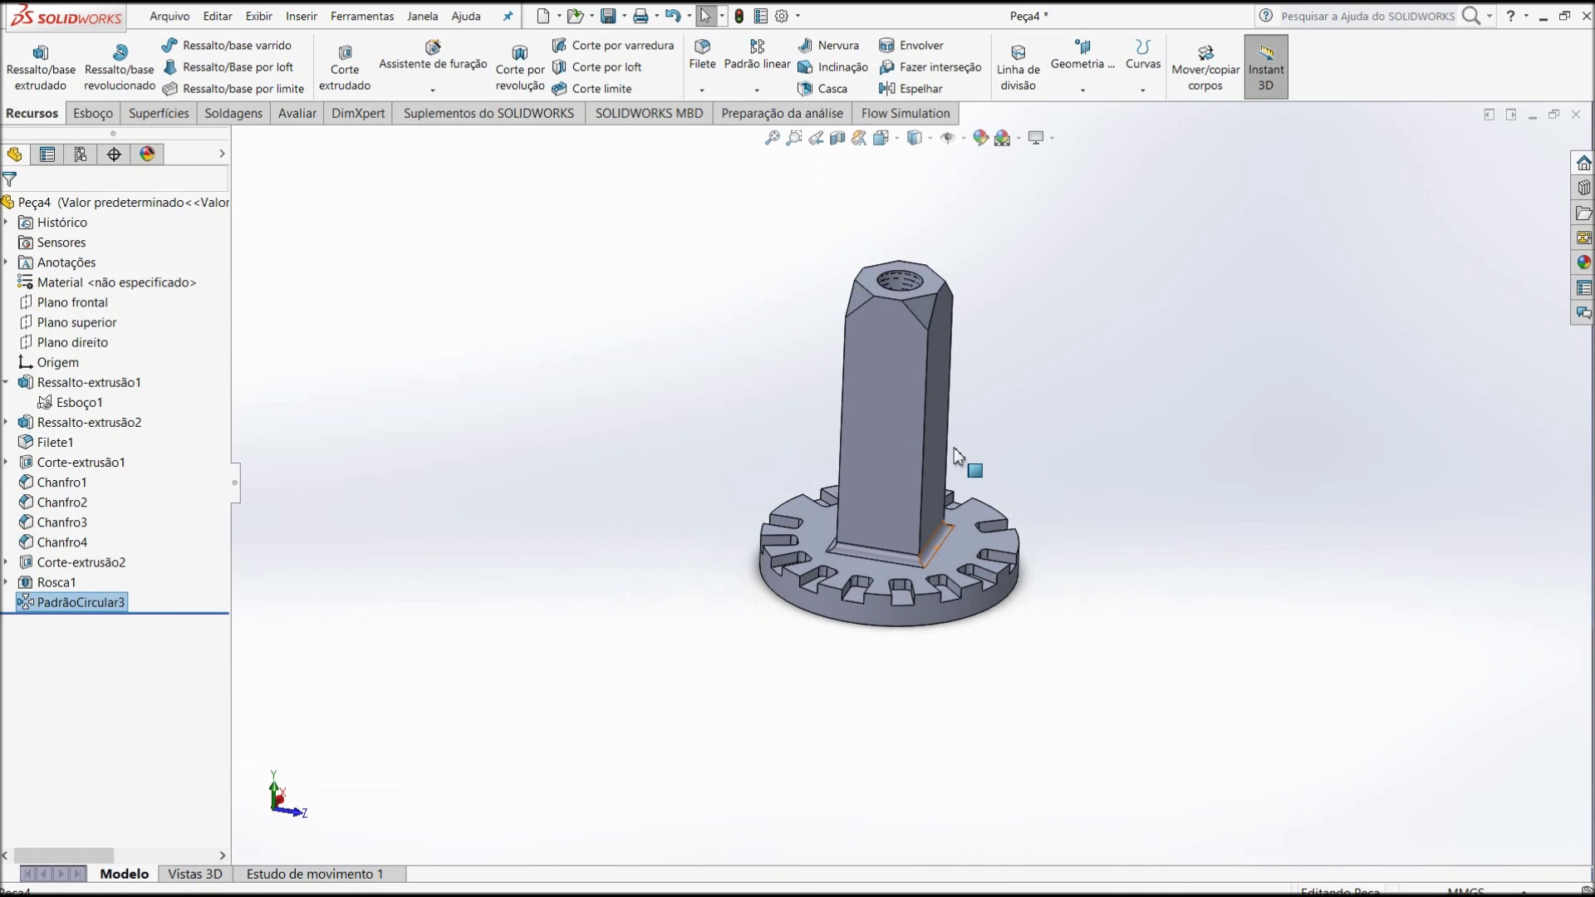
pyautogui.scroll(-2, 954, 446)
pyautogui.moveTo(920, 479); pyautogui.dragTo(913, 502, button='middle')
pyautogui.scroll(-2, 917, 494)
pyautogui.scroll(2, 962, 363)
pyautogui.scroll(-2, 964, 347)
pyautogui.scroll(2, 963, 347)
pyautogui.scroll(-2, 950, 372)
pyautogui.scroll(2, 929, 415)
pyautogui.scroll(-2, 929, 415)
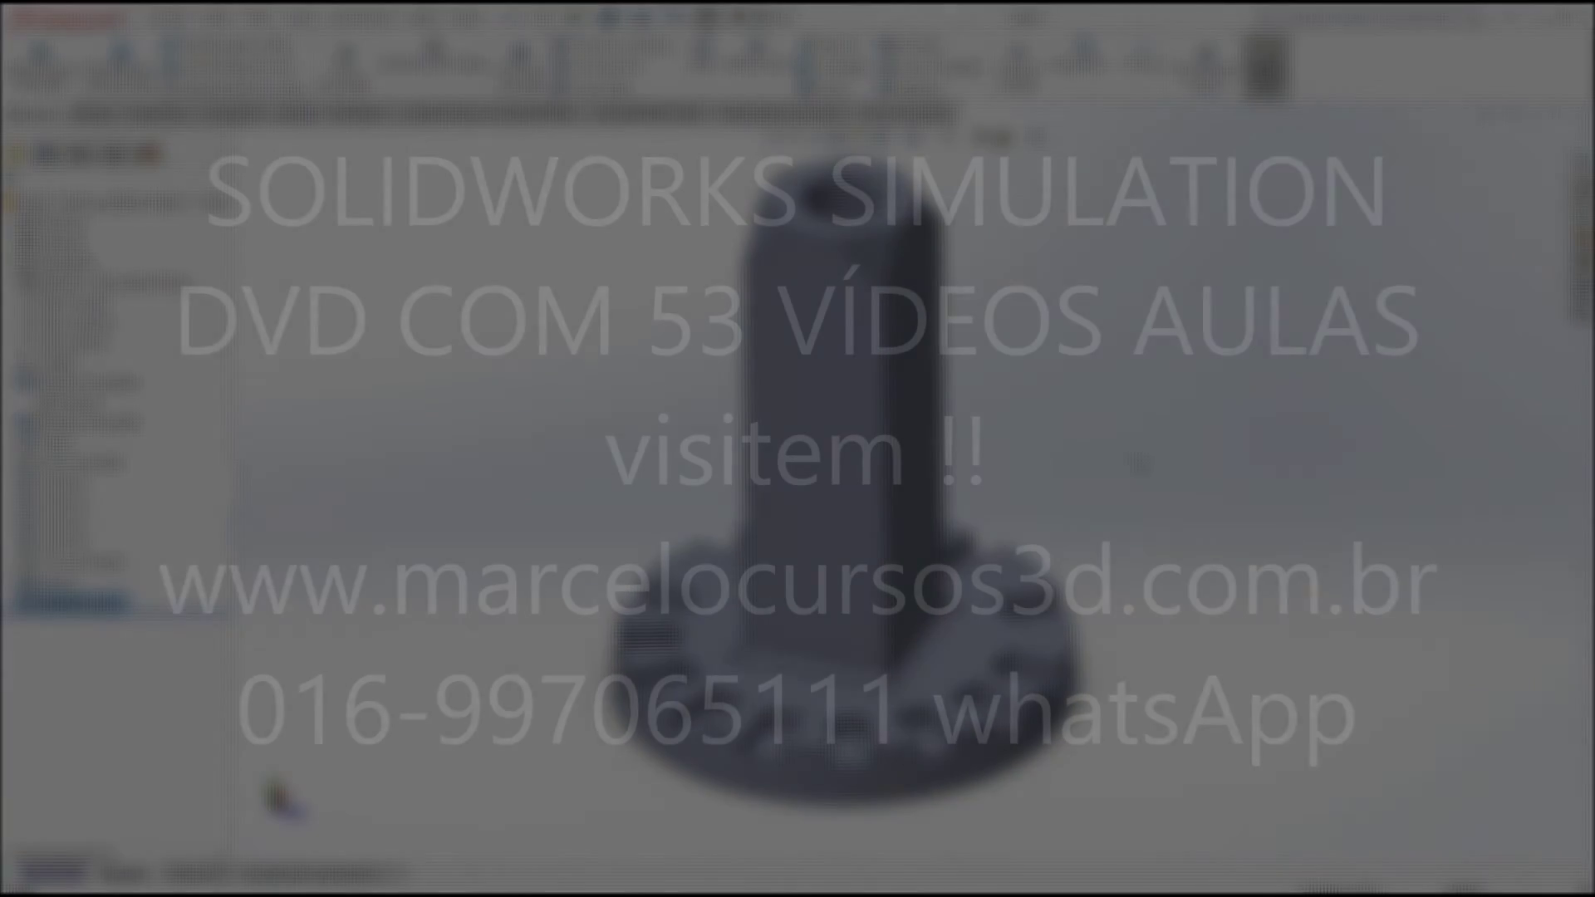